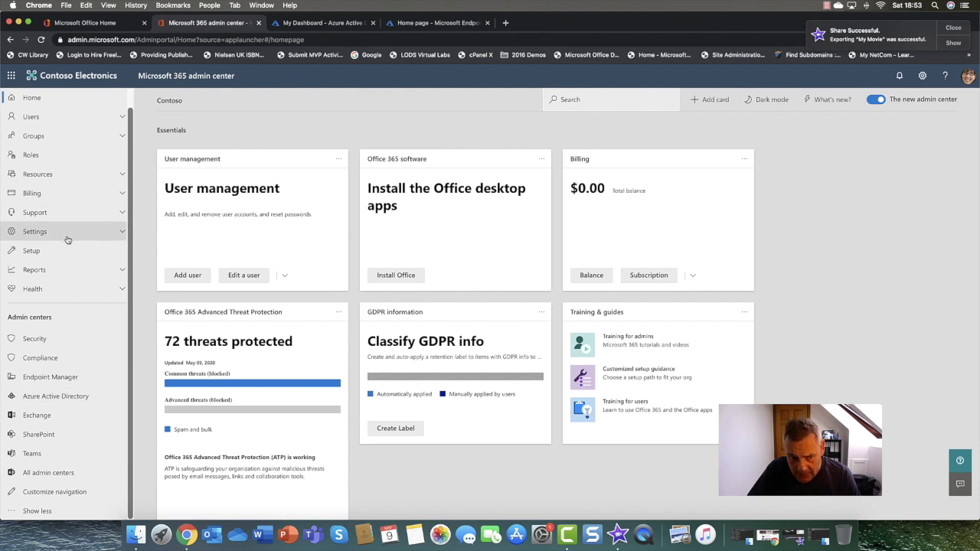
Review the Apps section among the SharePoint admin center's More features and close that admin center
scroll(68, 242, up, 1)
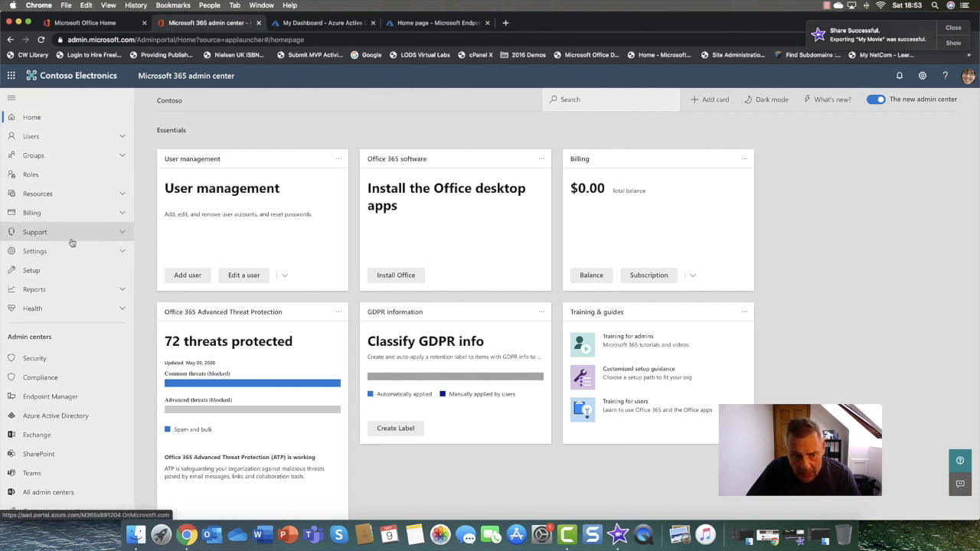
scroll(60, 356, down, 1)
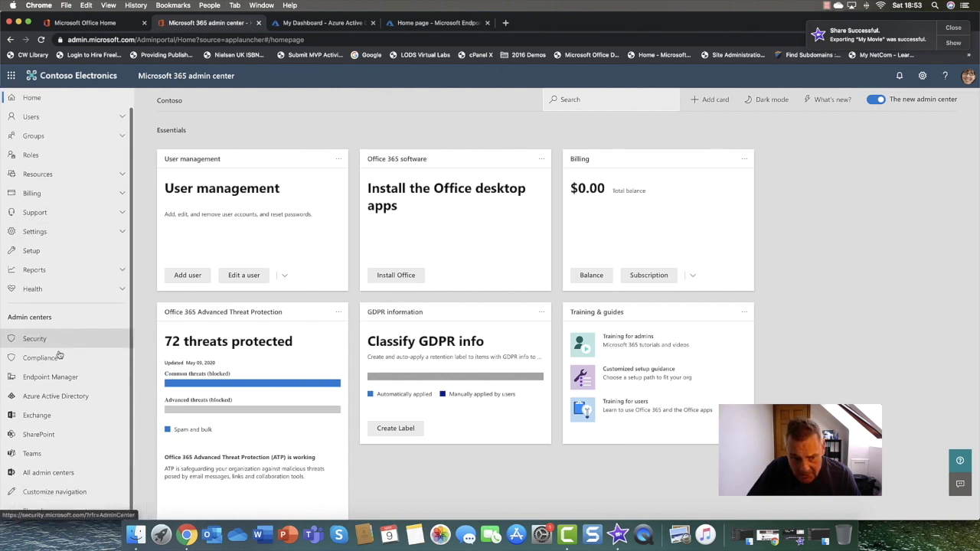
click(69, 434)
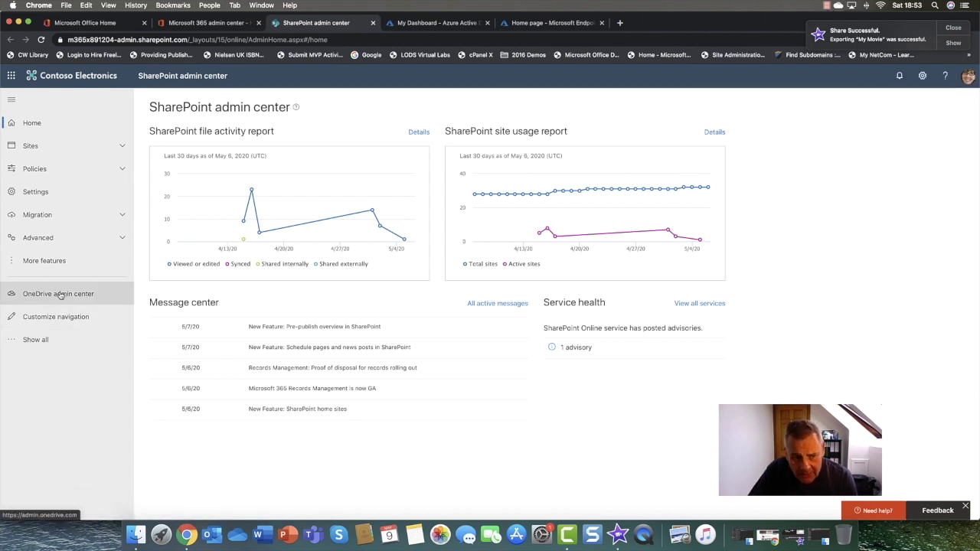
click(64, 262)
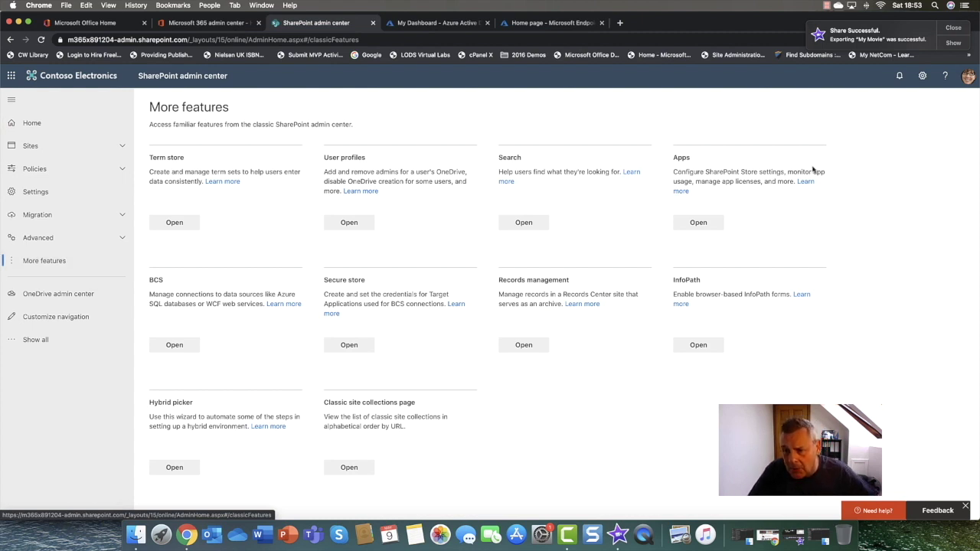
drag(674, 156, 807, 200)
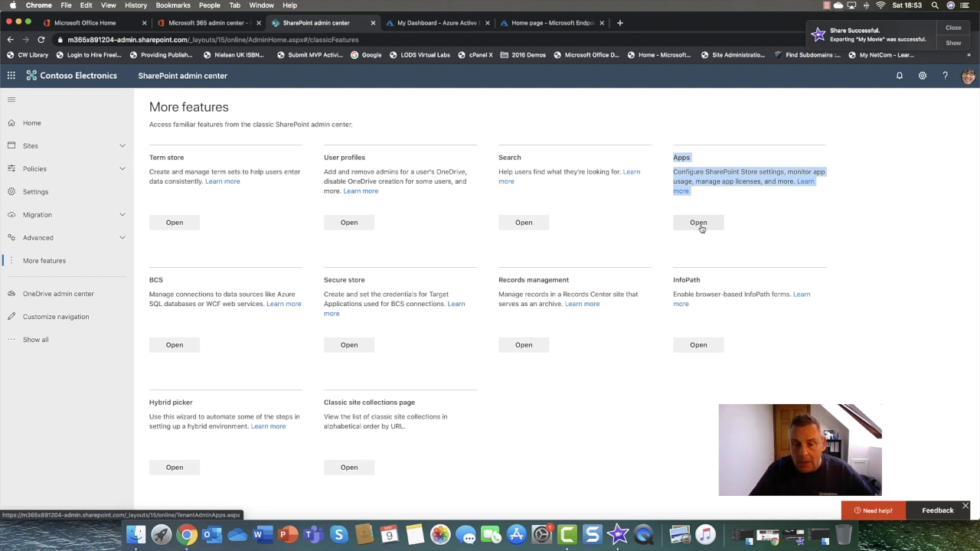
click(740, 212)
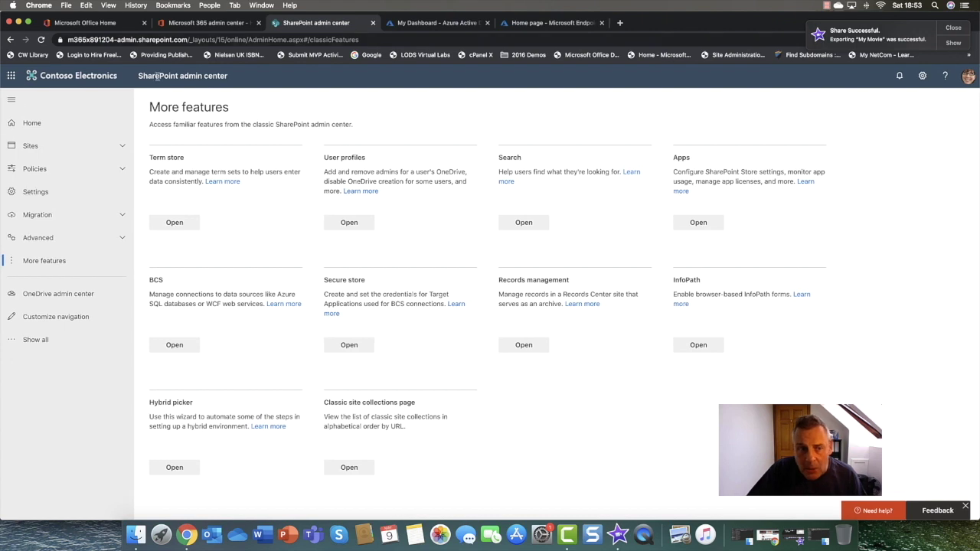
drag(151, 106, 241, 112)
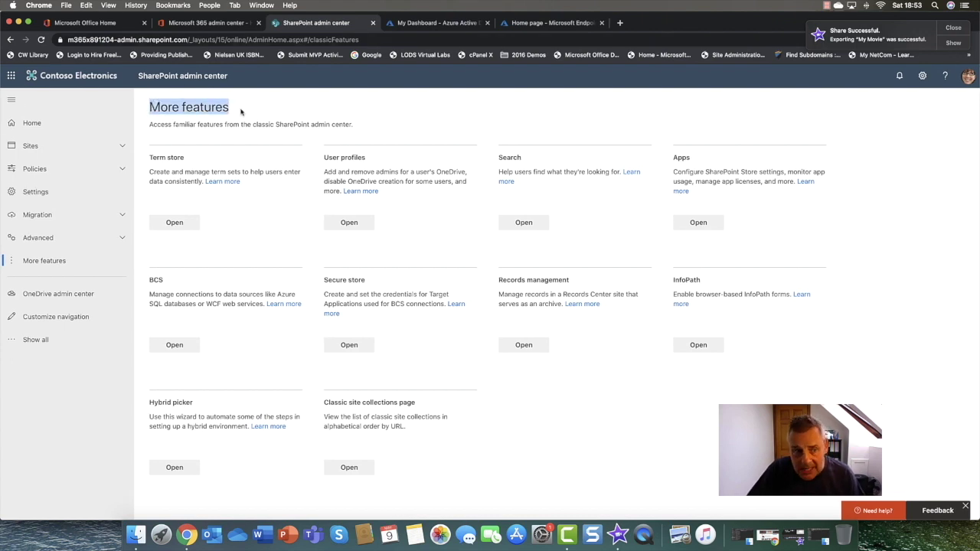
click(373, 24)
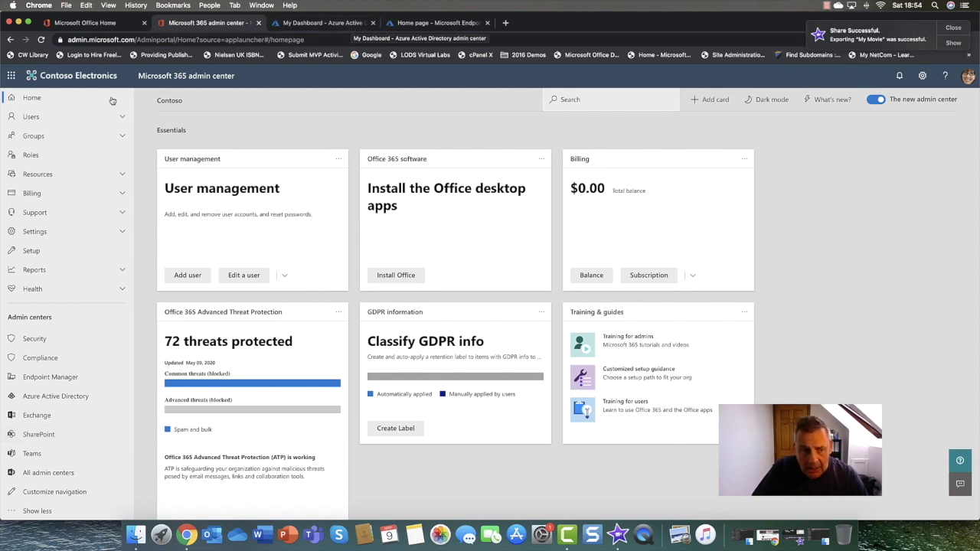
Look at the Endpoint Manager home page and open the list of all enterprise applications in the Azure Active Directory admin center
click(437, 26)
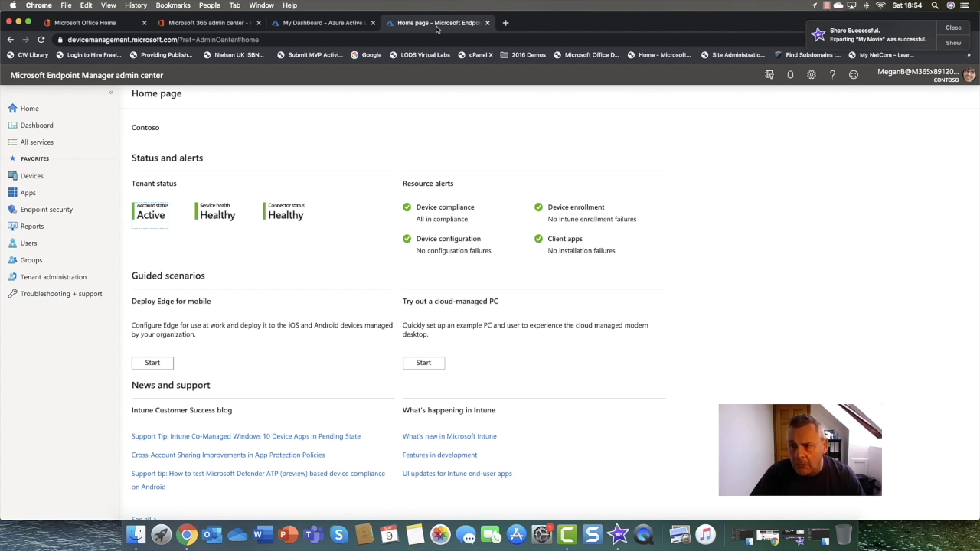
click(962, 29)
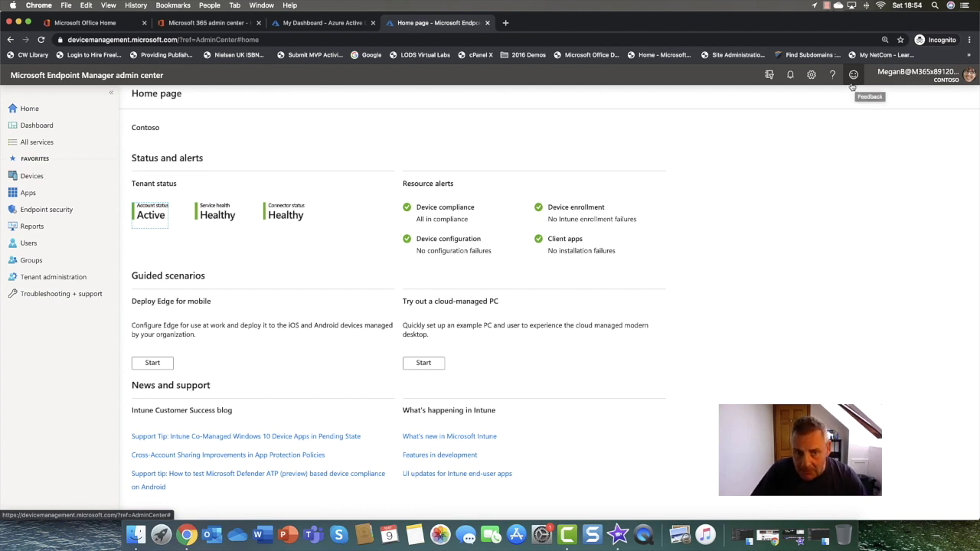
click(333, 23)
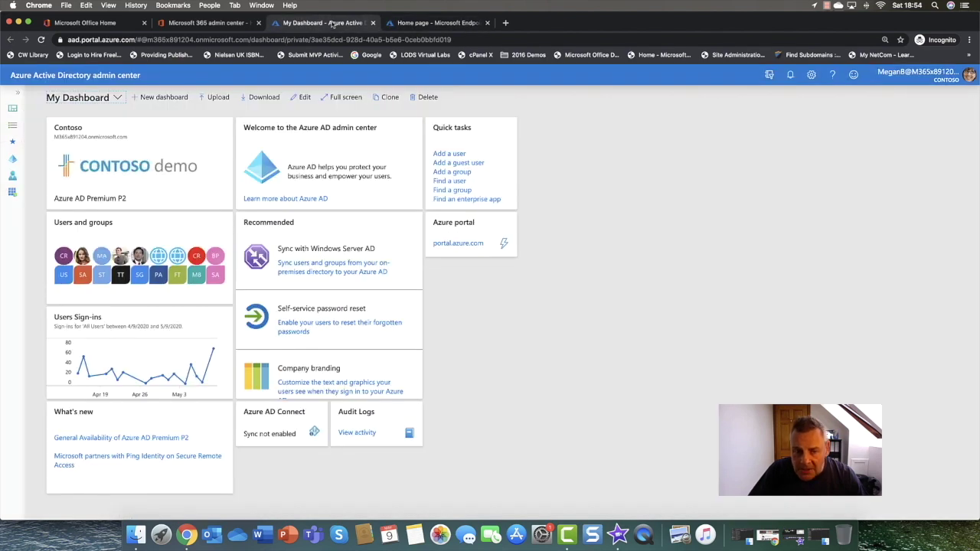
click(13, 159)
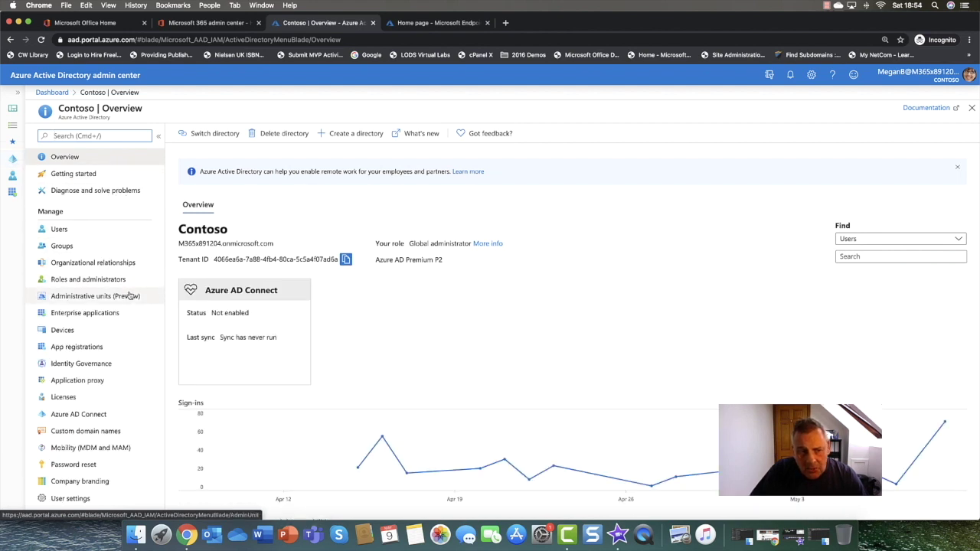
click(87, 315)
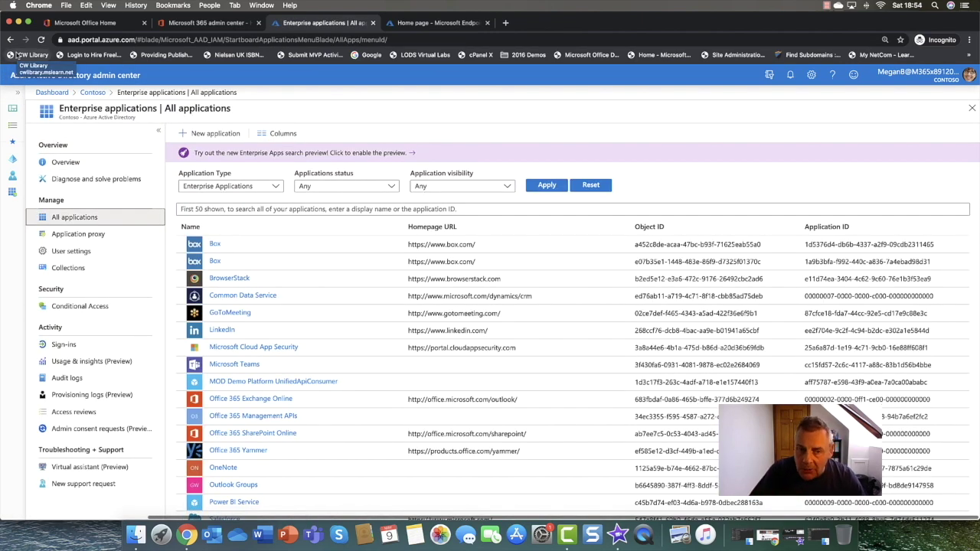
View the app launcher on the Microsoft Office Home page and return to the Azure AD enterprise applications list
click(75, 25)
click(14, 78)
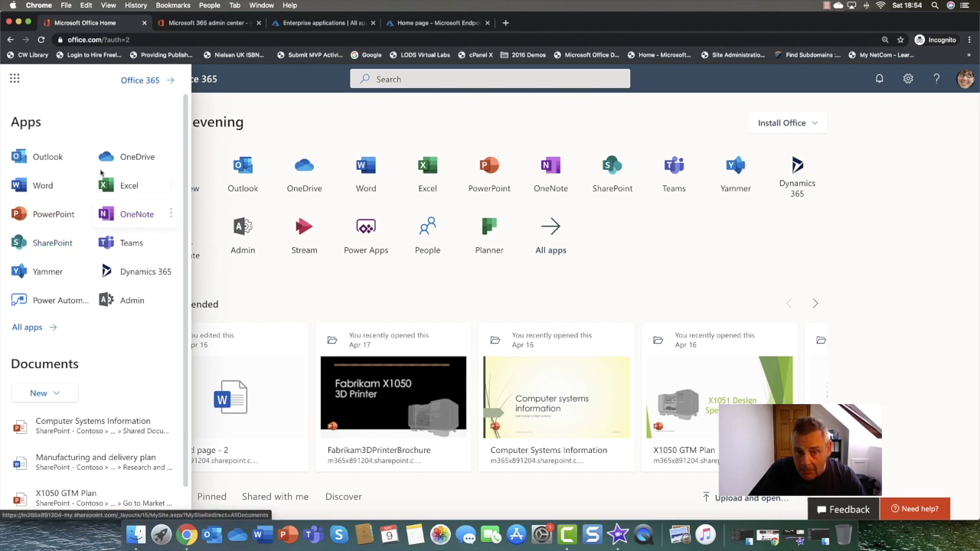
click(434, 23)
click(357, 23)
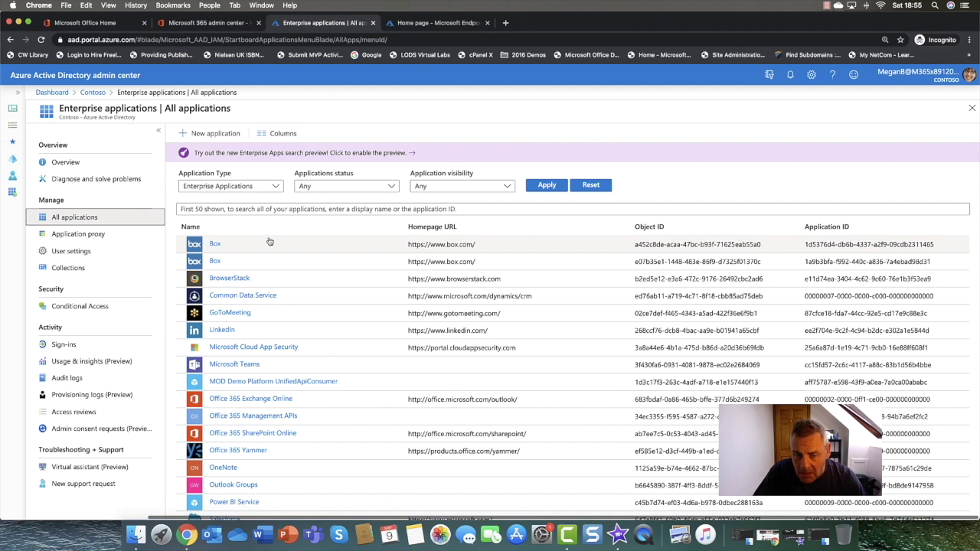
Start adding a new enterprise application and look over the own-app options and the gallery
click(215, 133)
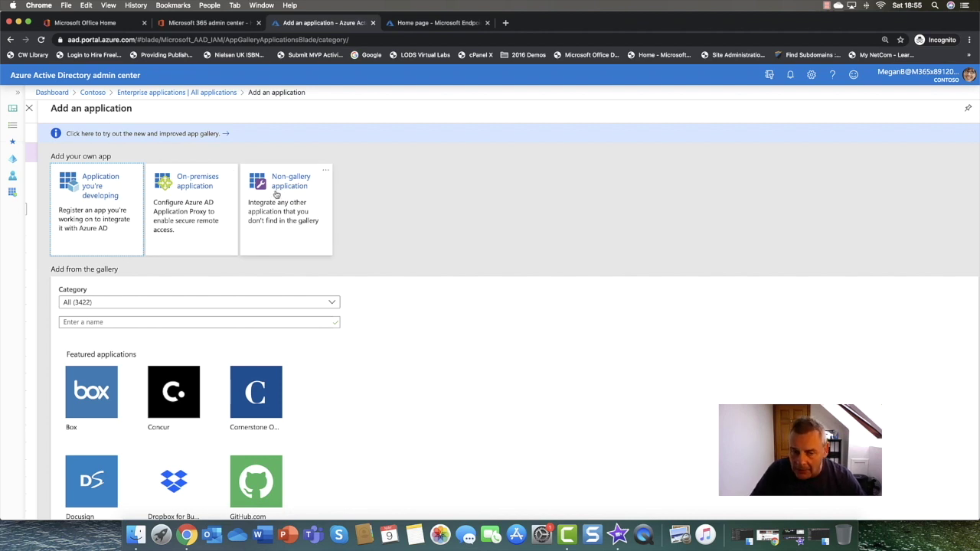
scroll(204, 280, down, 7)
scroll(197, 285, up, 4)
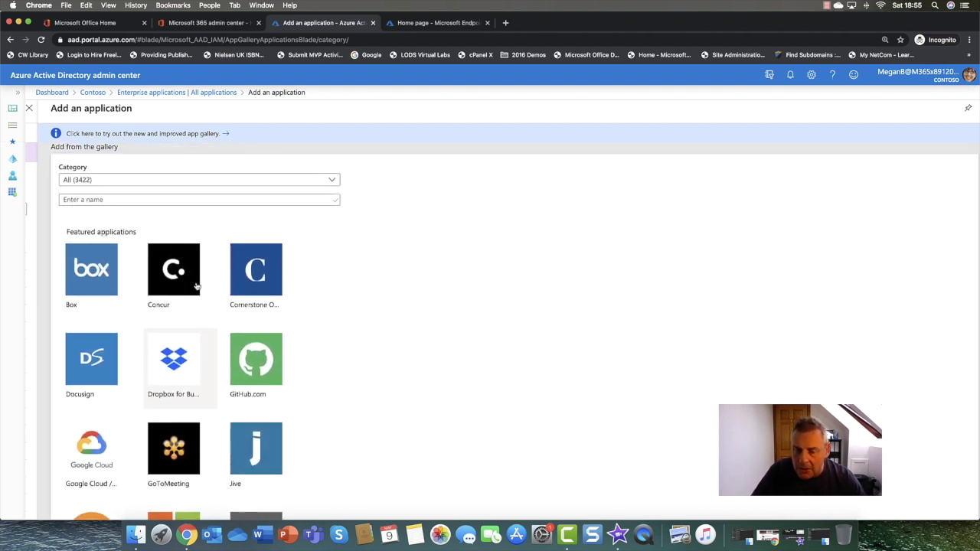
scroll(197, 286, up, 2)
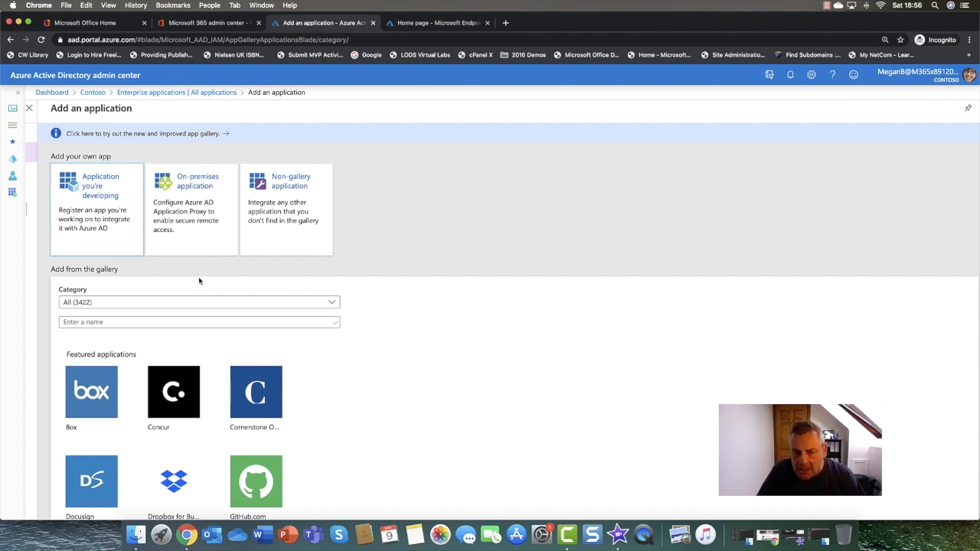
Browse the gallery's featured applications and examine the list of application categories
scroll(199, 281, down, 3)
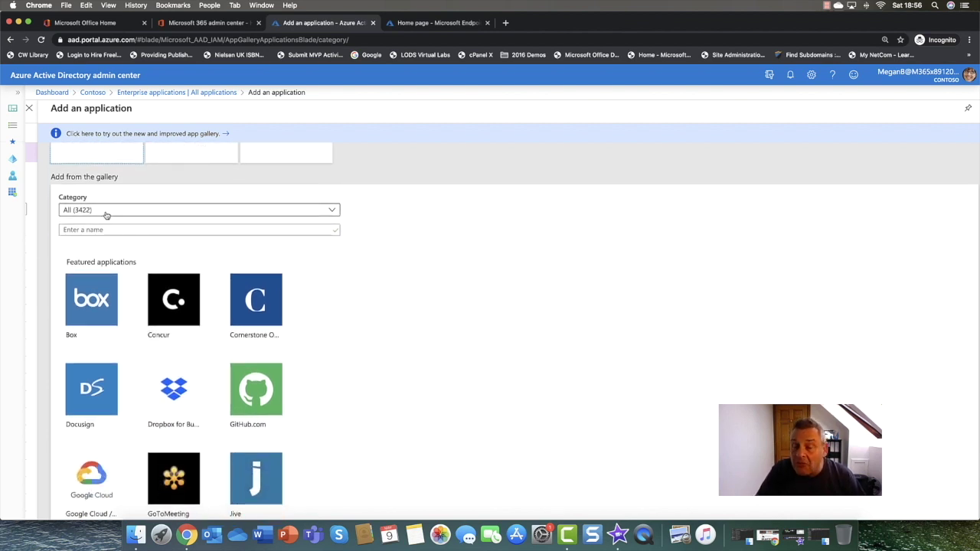
scroll(107, 215, down, 2)
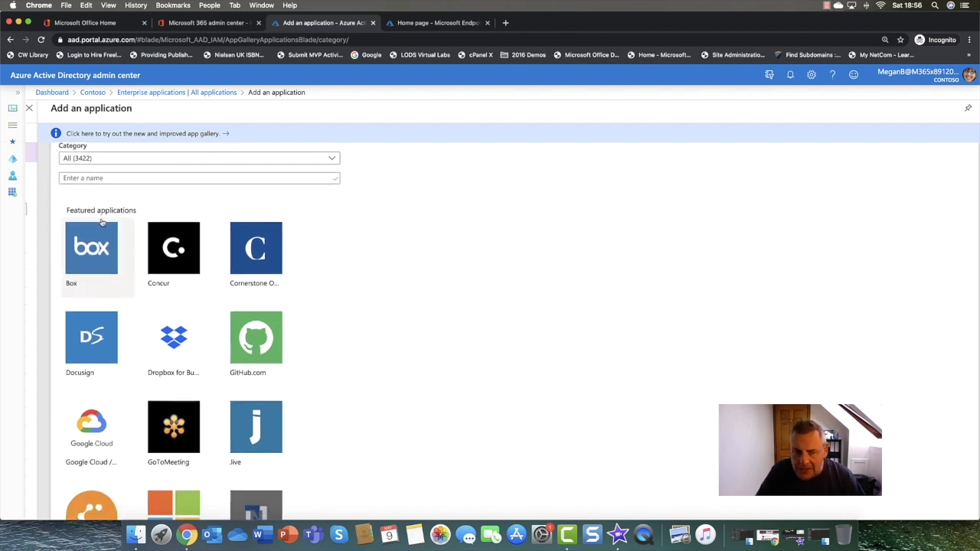
scroll(104, 219, down, 5)
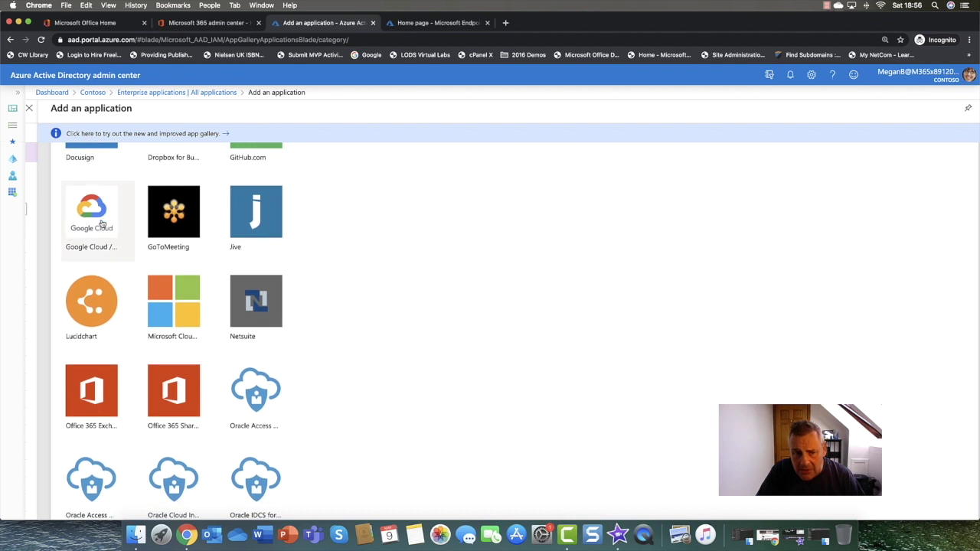
scroll(153, 225, up, 2)
scroll(84, 215, up, 2)
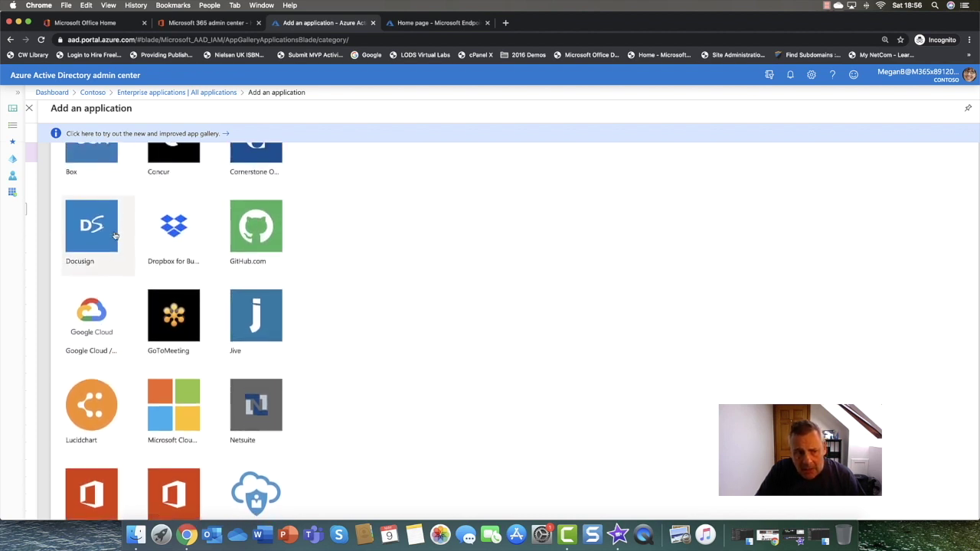
scroll(172, 262, up, 2)
scroll(172, 263, down, 4)
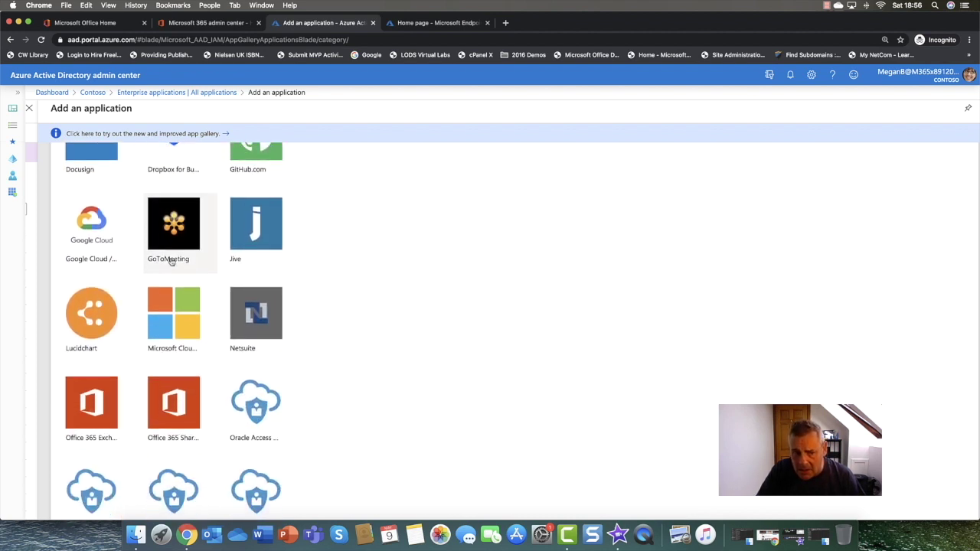
scroll(129, 271, down, 2)
scroll(128, 271, up, 5)
scroll(128, 271, up, 5)
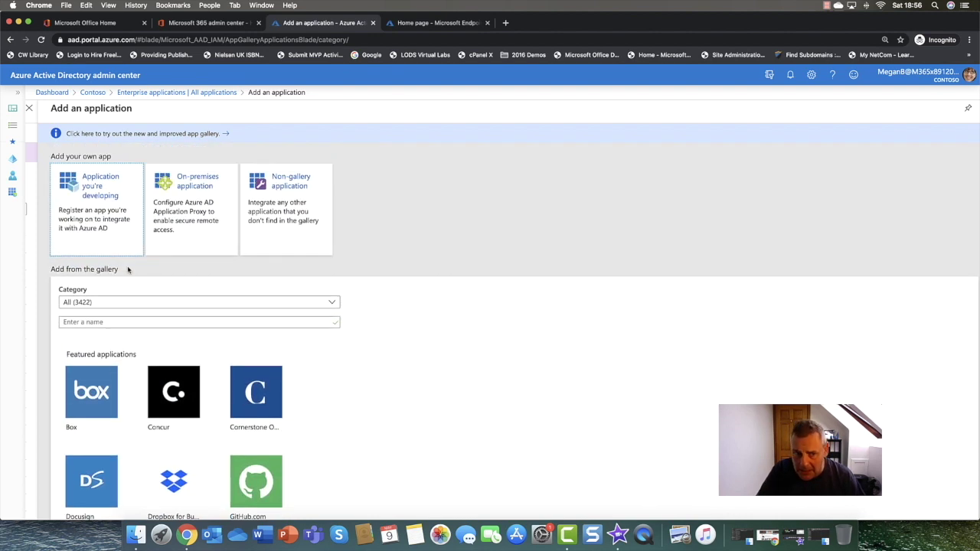
click(123, 303)
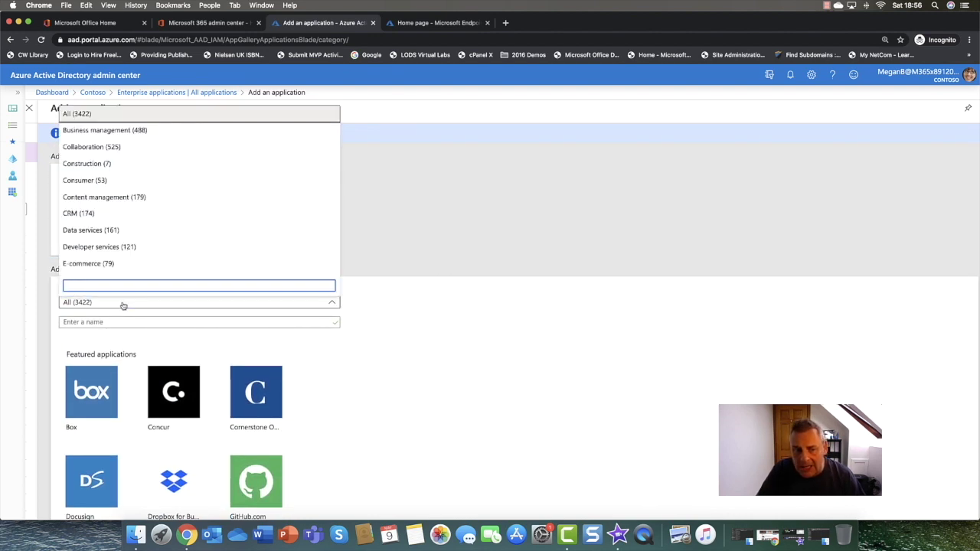
click(335, 305)
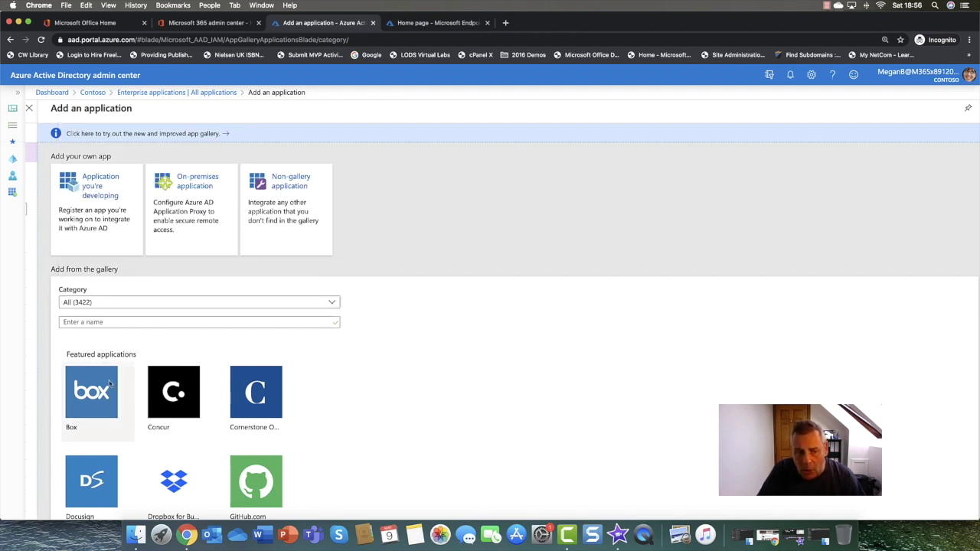
Add the Netsuite application from the gallery's featured applications, keeping the name Netsuite
scroll(180, 402, down, 5)
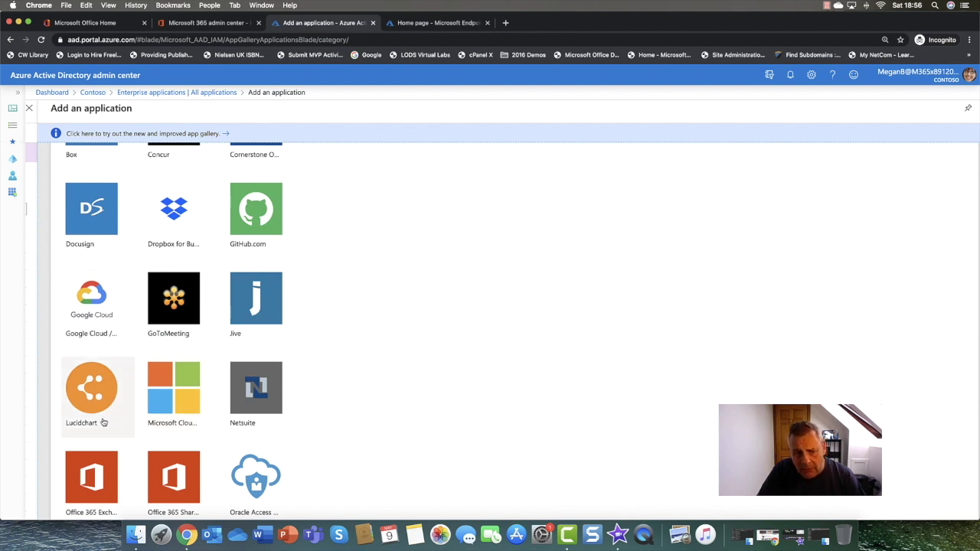
scroll(103, 421, down, 2)
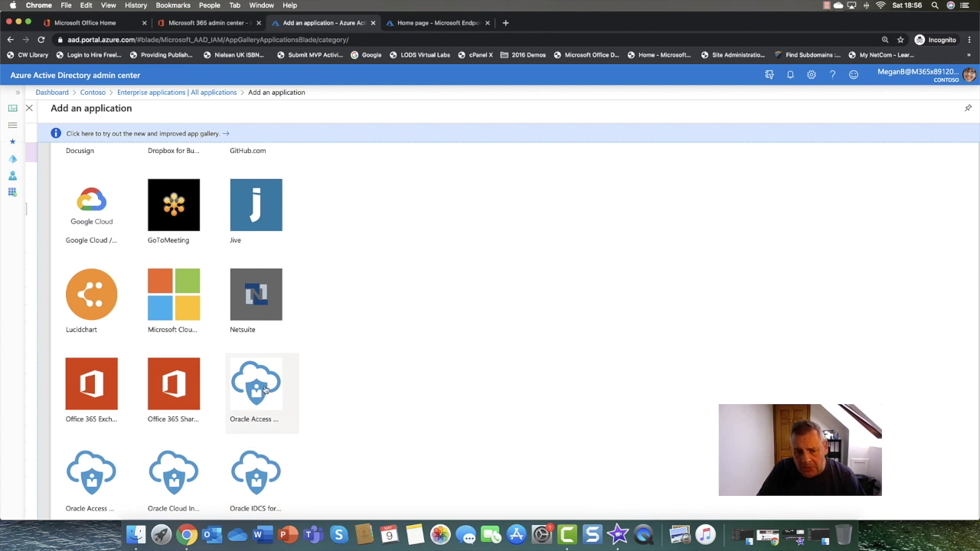
scroll(256, 355, up, 1)
scroll(256, 356, up, 1)
click(256, 348)
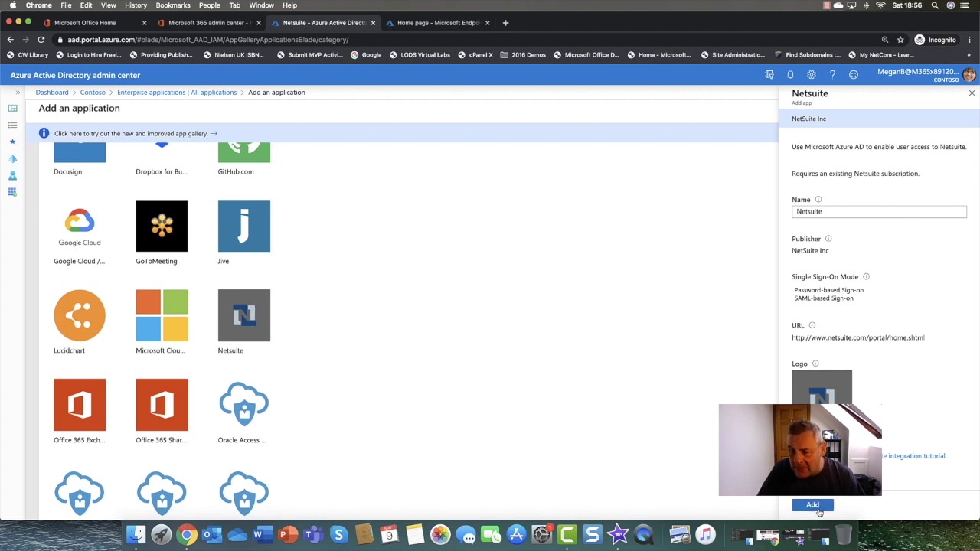
click(812, 506)
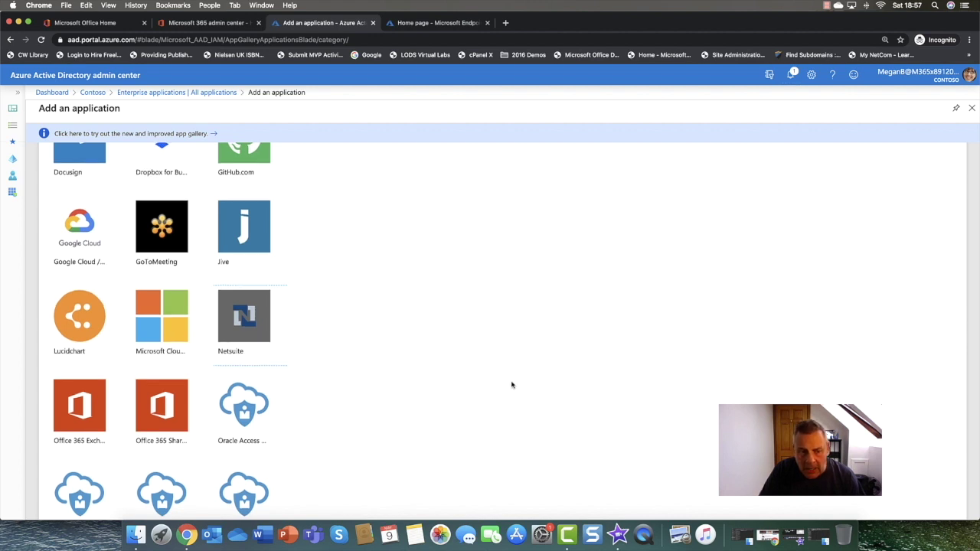
scroll(510, 385, up, 5)
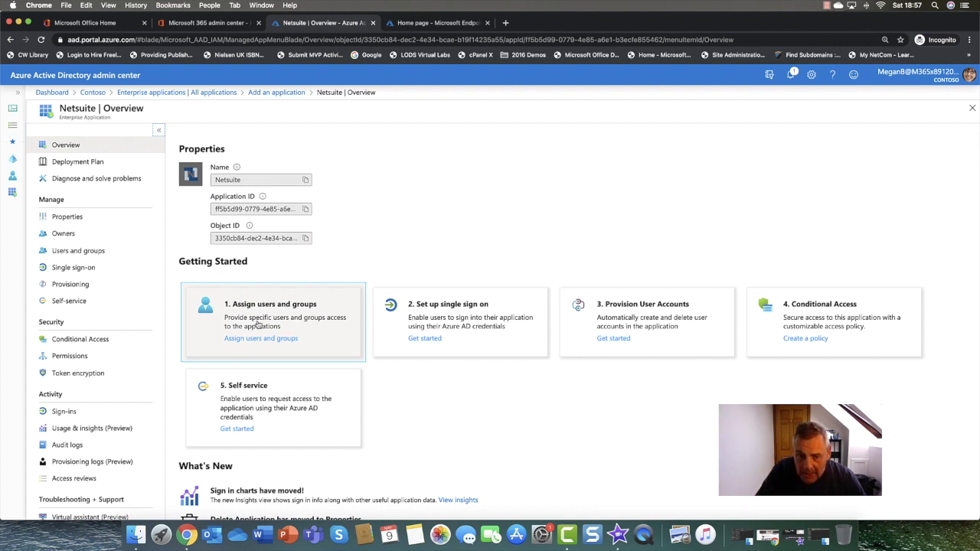
Assign four individual users from the directory to the Netsuite application with the User role
click(267, 339)
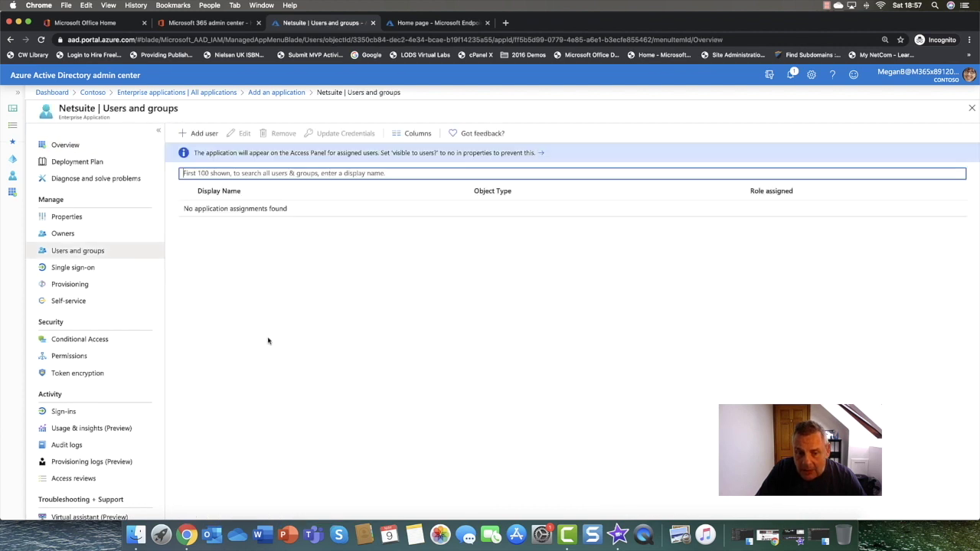
click(205, 136)
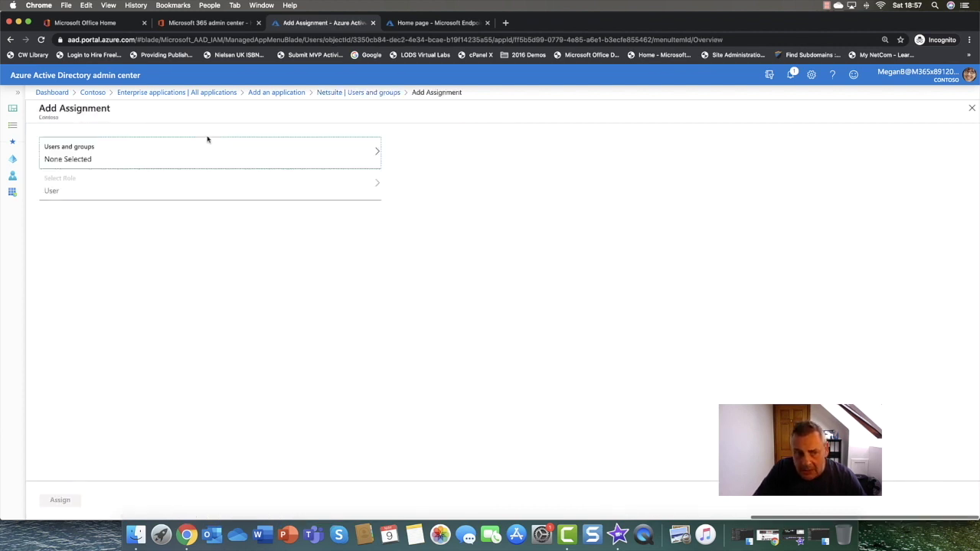
click(173, 155)
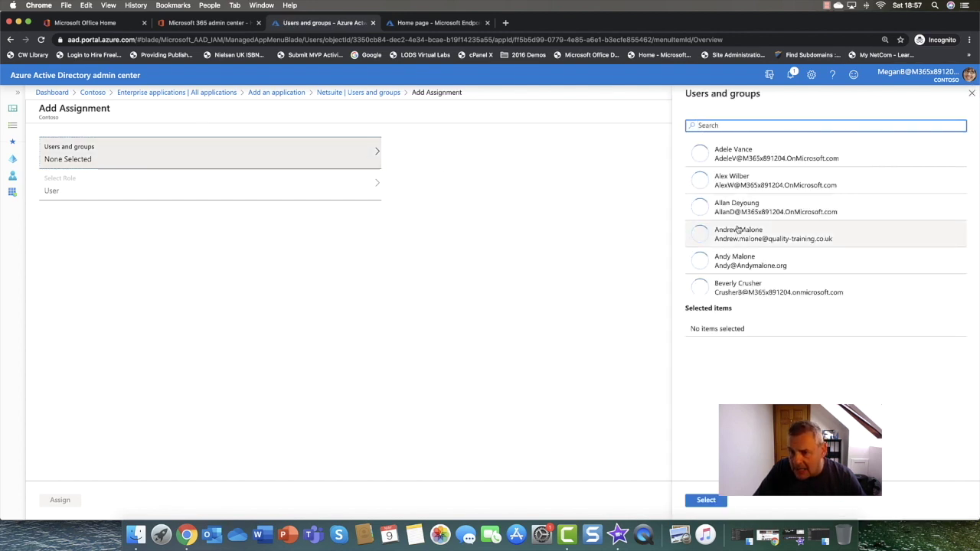
scroll(699, 270, down, 10)
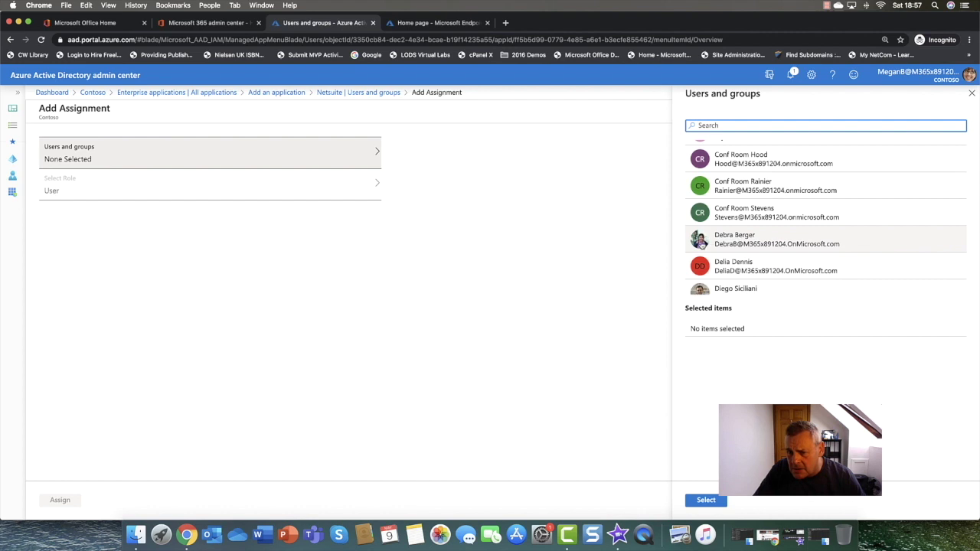
click(705, 241)
scroll(740, 224, down, 5)
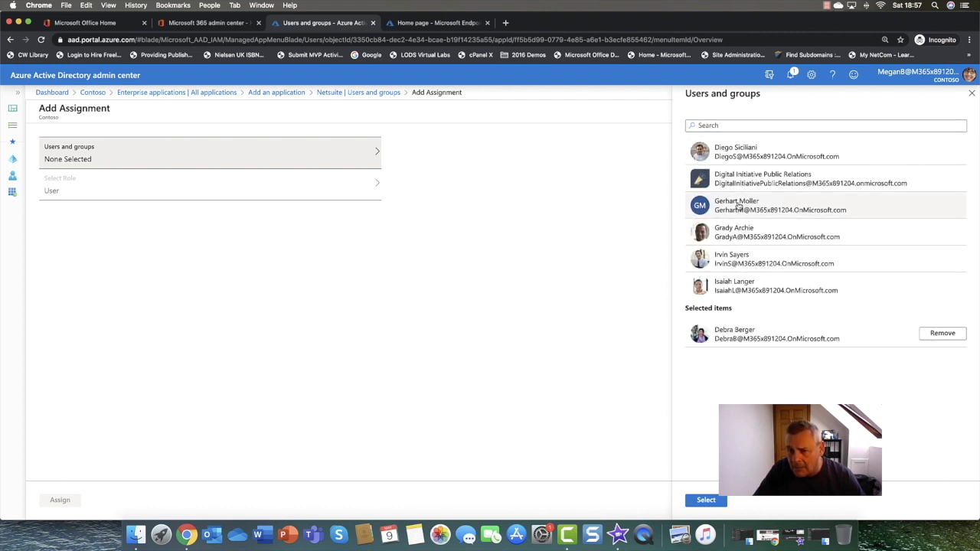
click(739, 205)
click(735, 242)
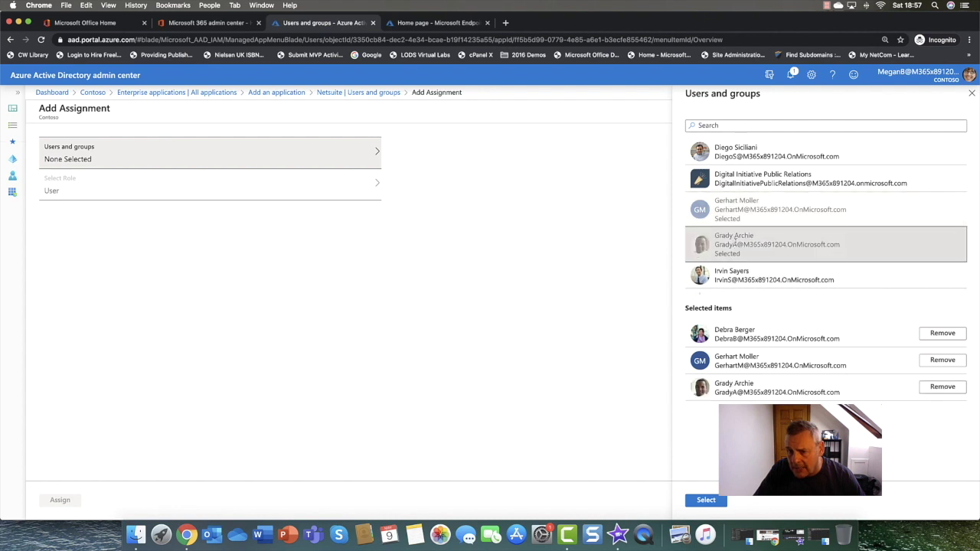
scroll(735, 242, up, 10)
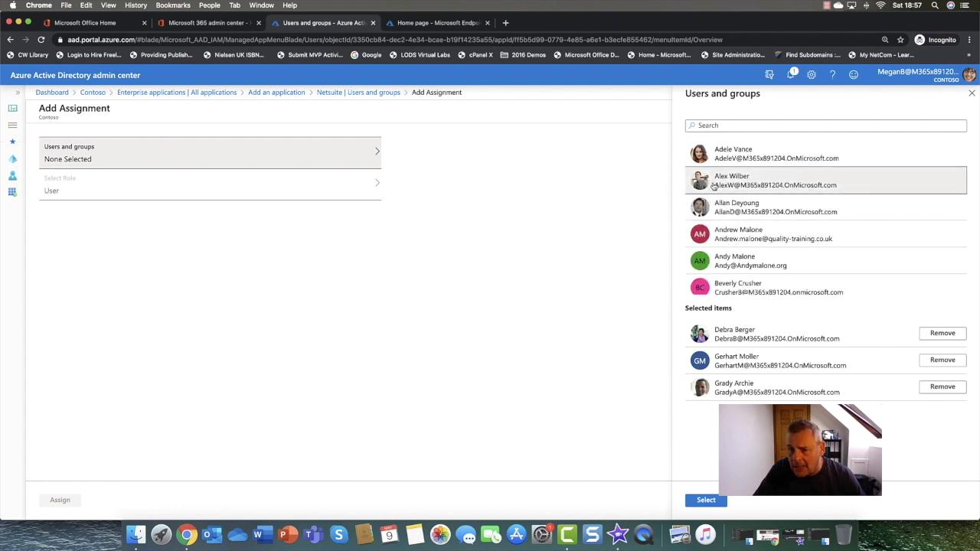
click(714, 186)
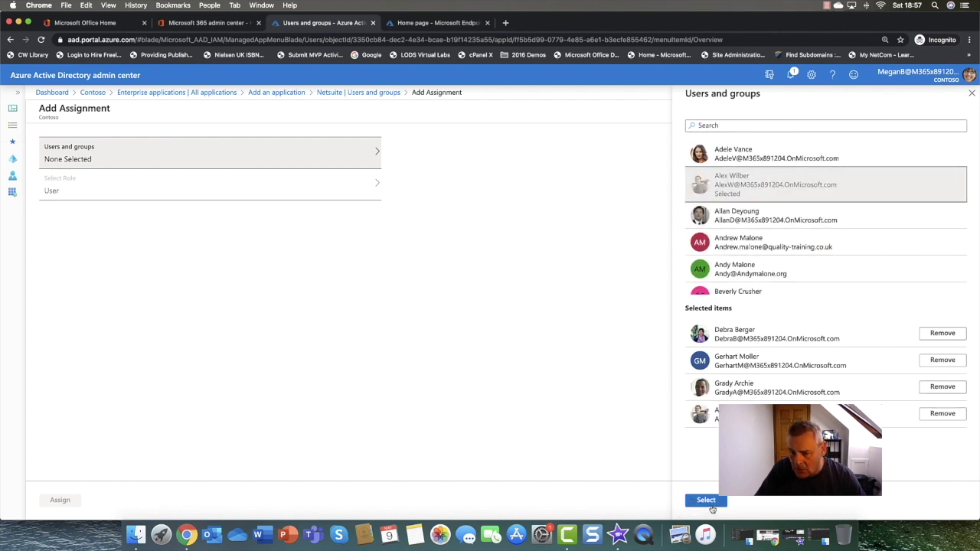
click(706, 501)
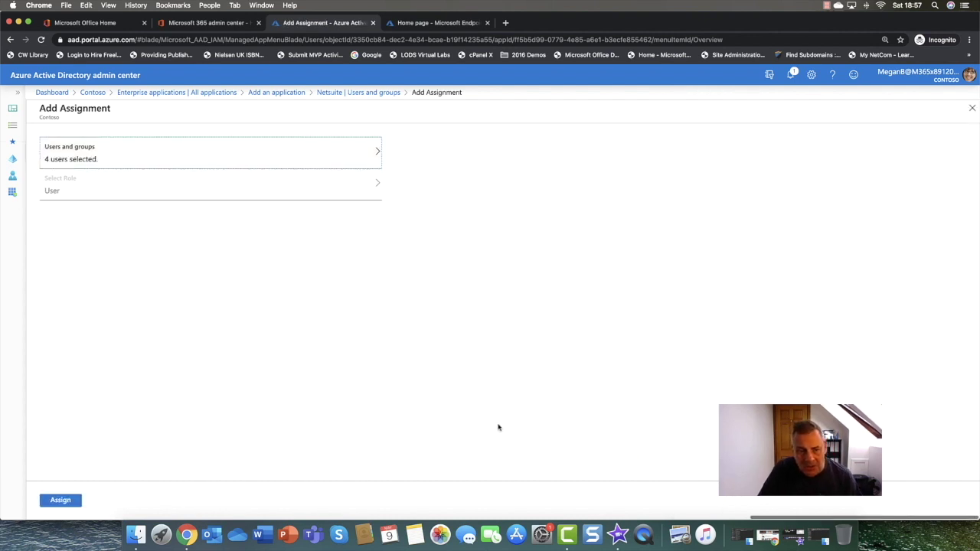
click(66, 502)
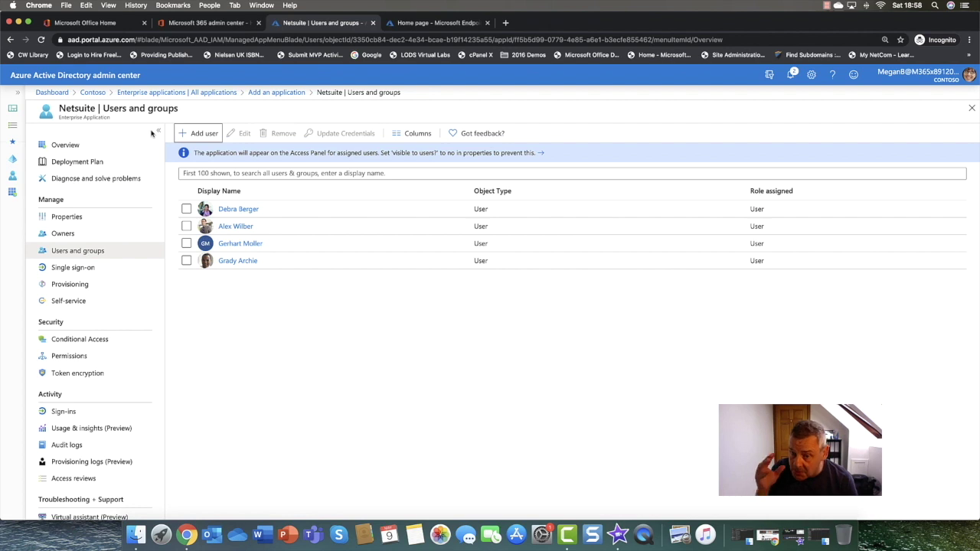
Add the signed-in administrator as an owner of the Netsuite application, searching the directory by first name
click(73, 233)
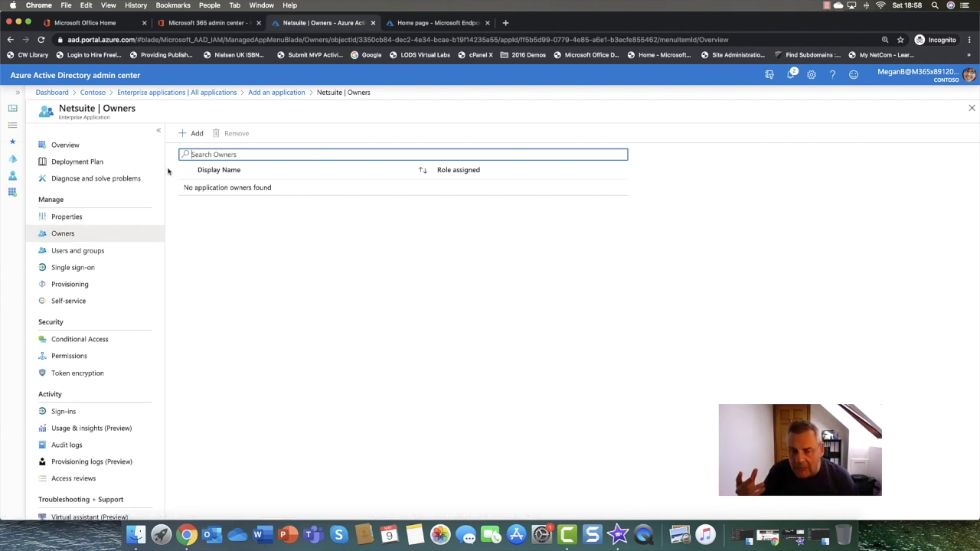
click(197, 134)
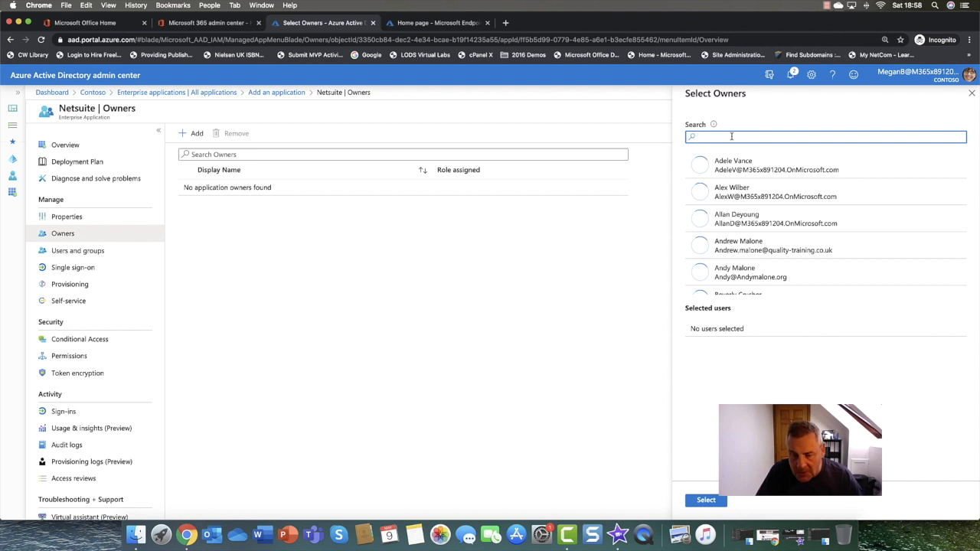
text(megan)
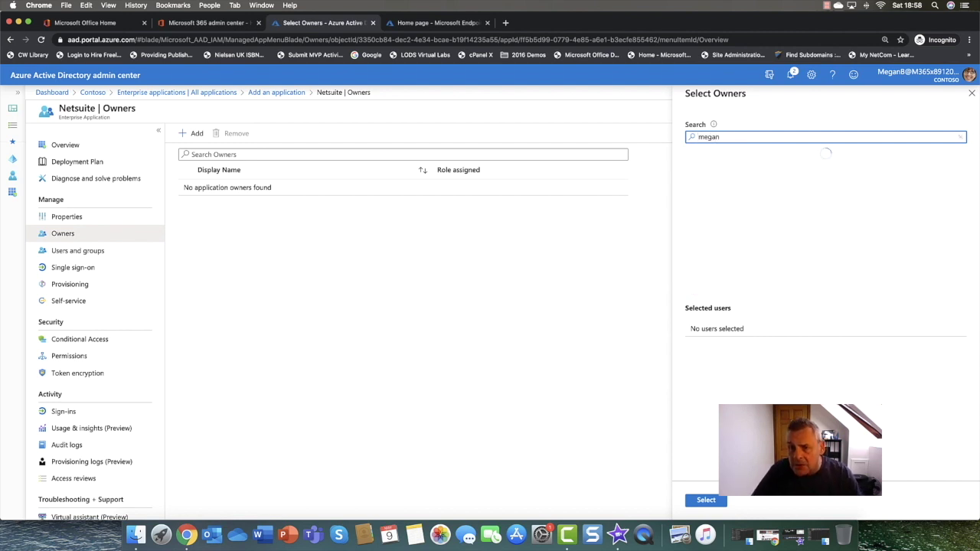
click(724, 167)
click(724, 166)
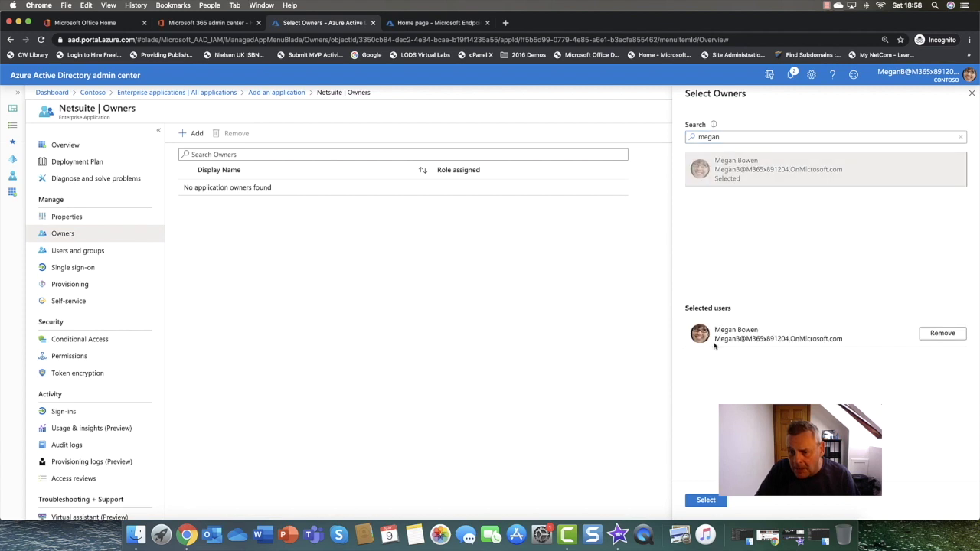
click(702, 500)
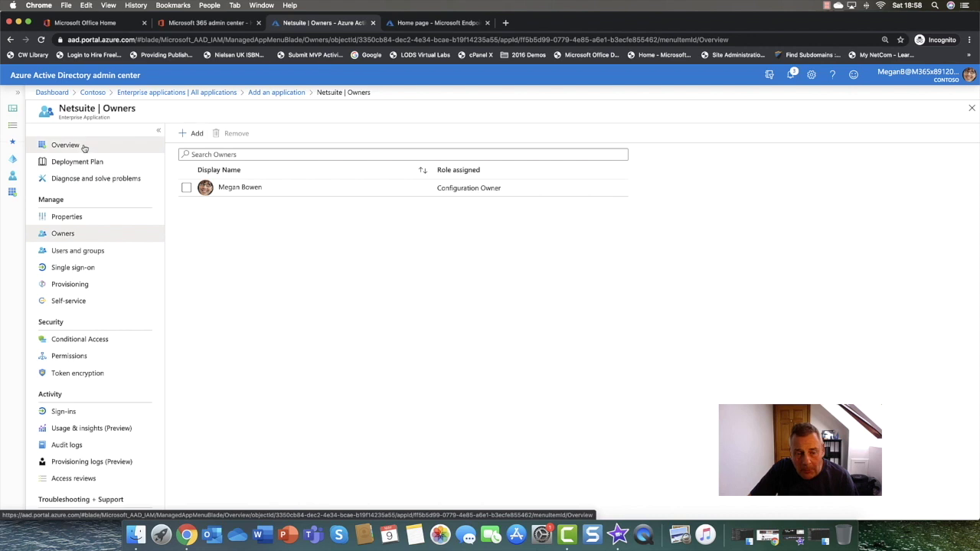
Review the getting-started options on the Netsuite overview, including single sign-on, account provisioning, Conditional Access and self service
click(54, 145)
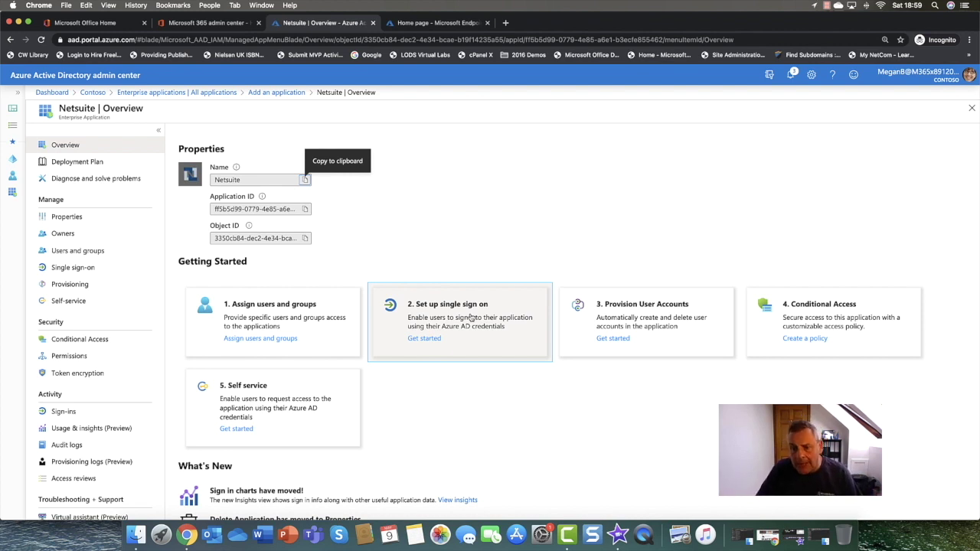
scroll(673, 314, down, 1)
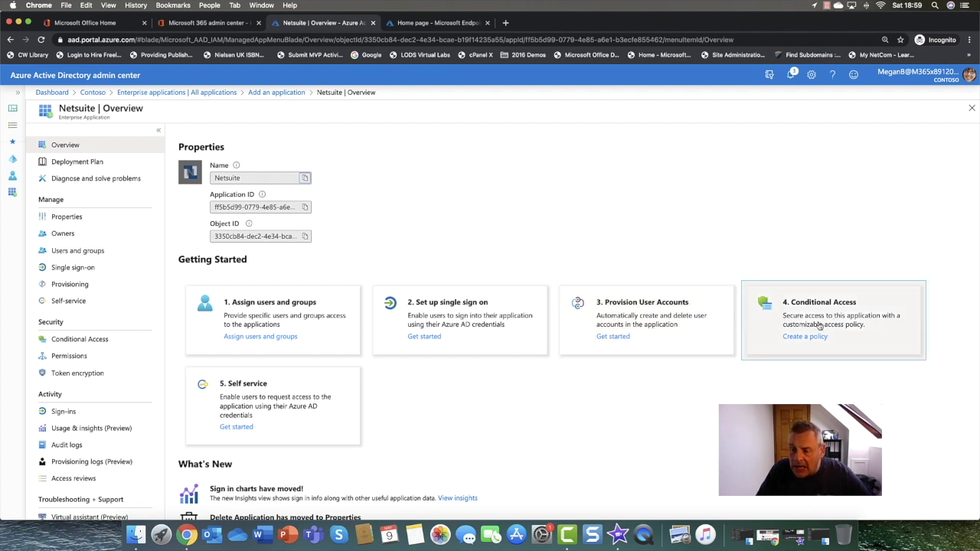
scroll(813, 320, up, 1)
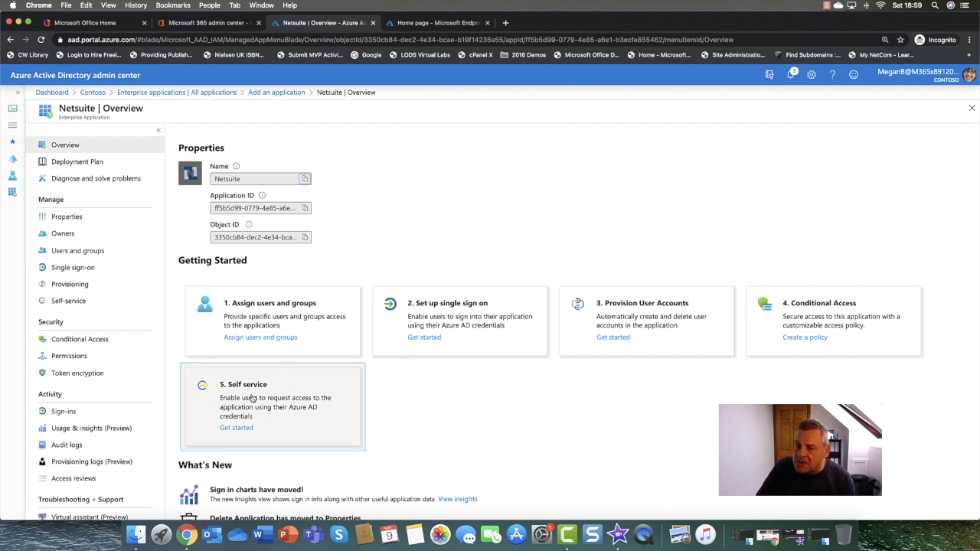
scroll(253, 398, down, 2)
scroll(252, 398, up, 2)
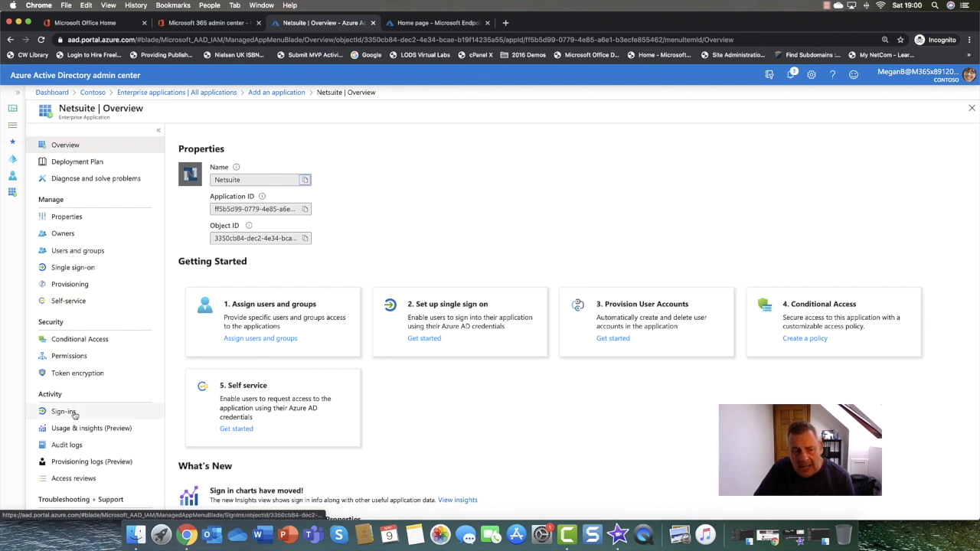
Look through Netsuite's token encryption, sign-ins, usage and insights, and audit log pages
click(65, 374)
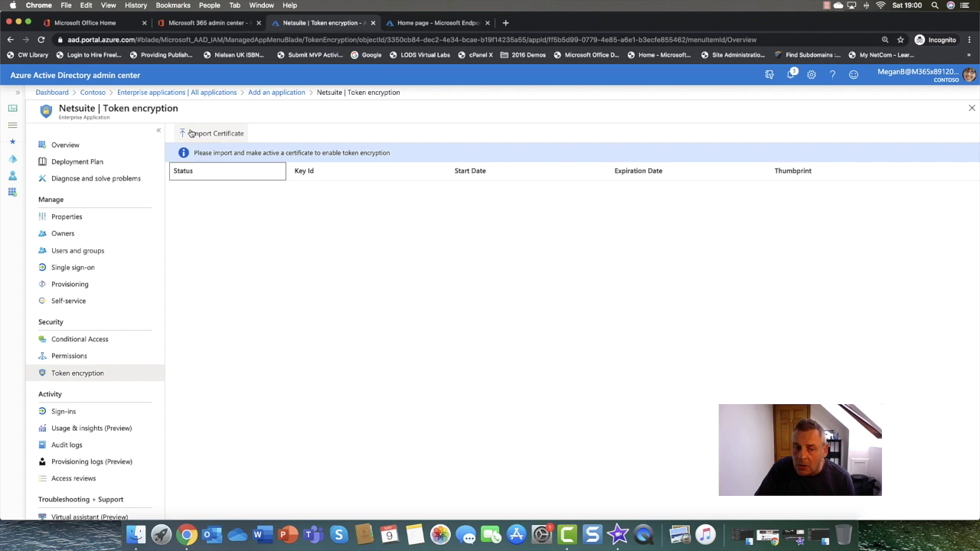
click(64, 414)
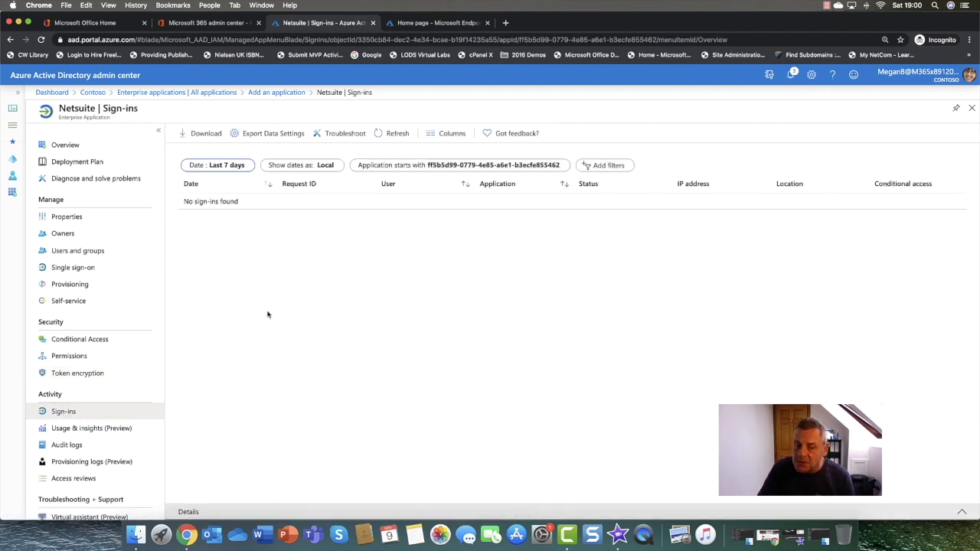
click(80, 431)
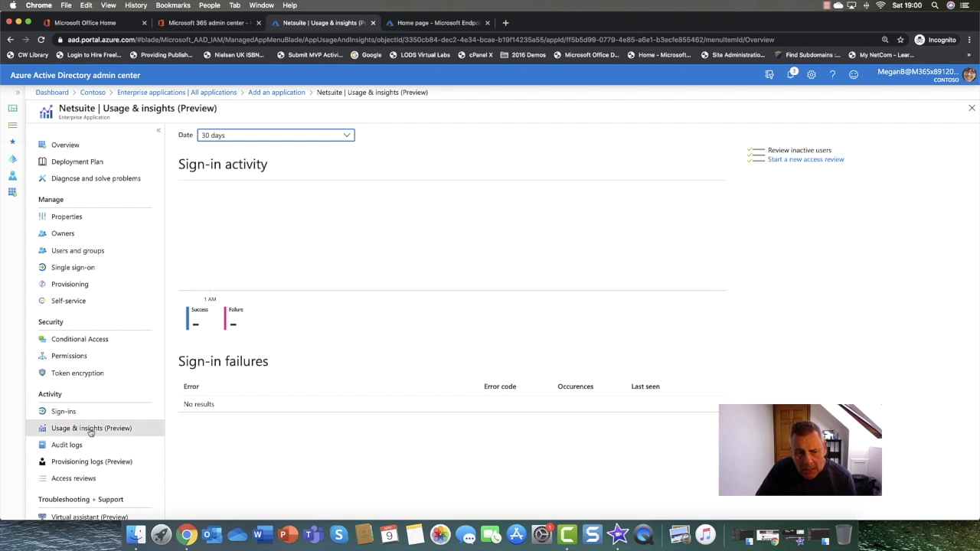
click(70, 447)
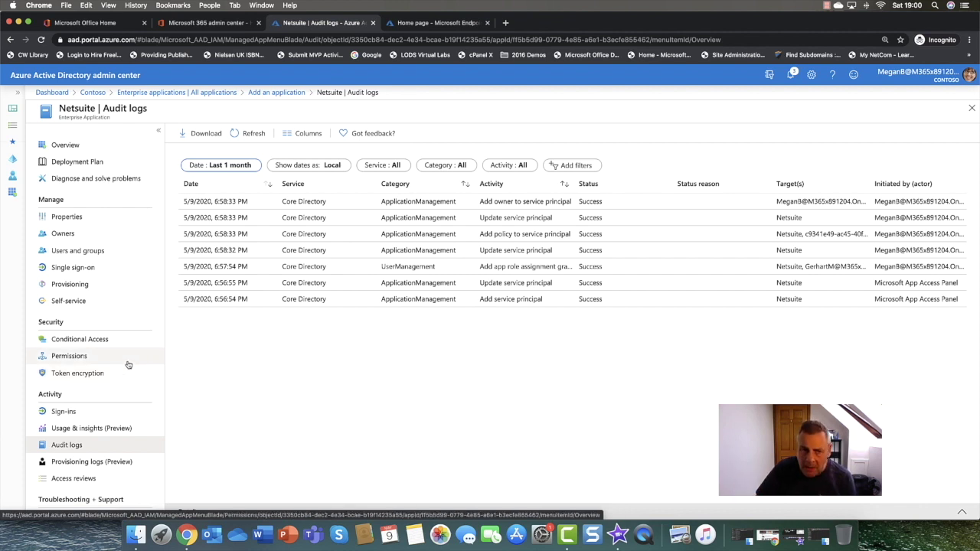
Return to the enterprise applications list and the Contoso directory overview, and examine the directory's Application proxy page
click(75, 145)
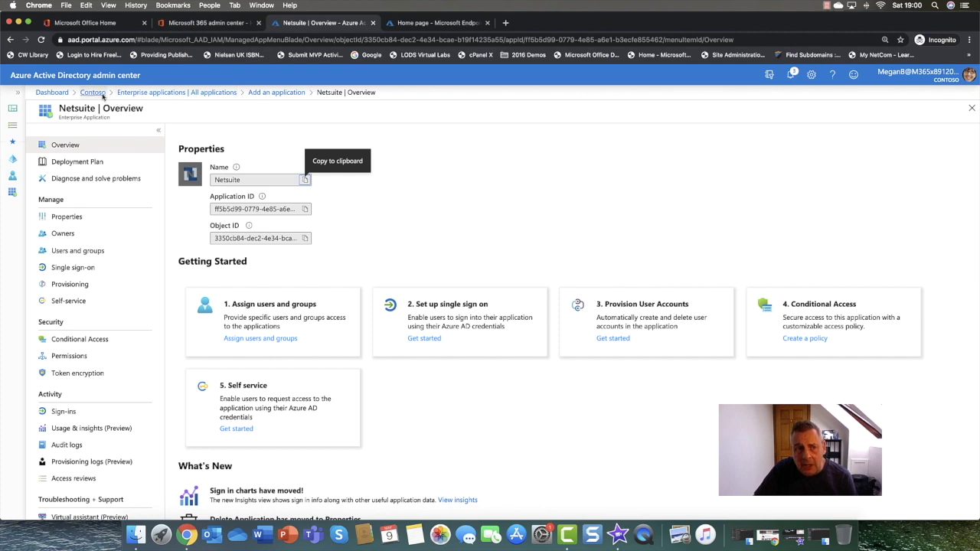
click(141, 92)
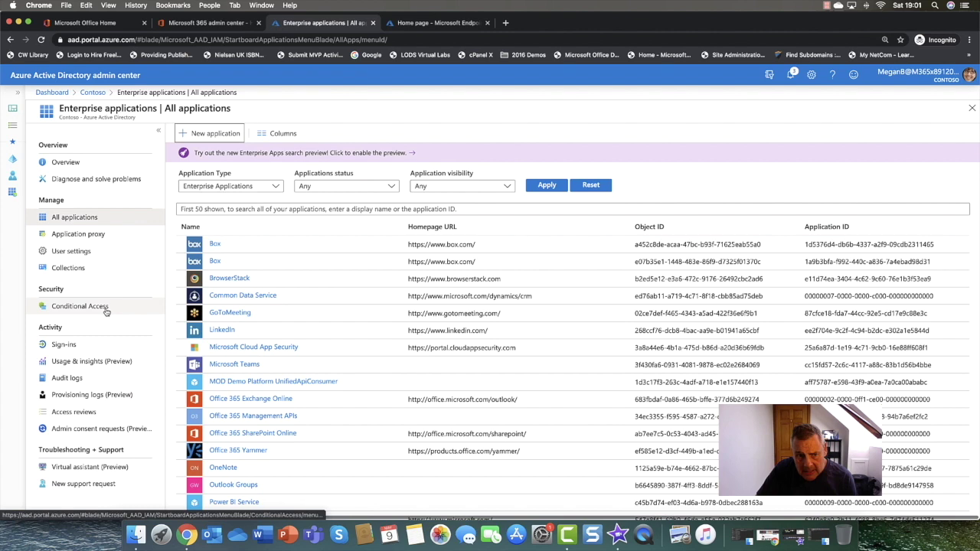
click(93, 91)
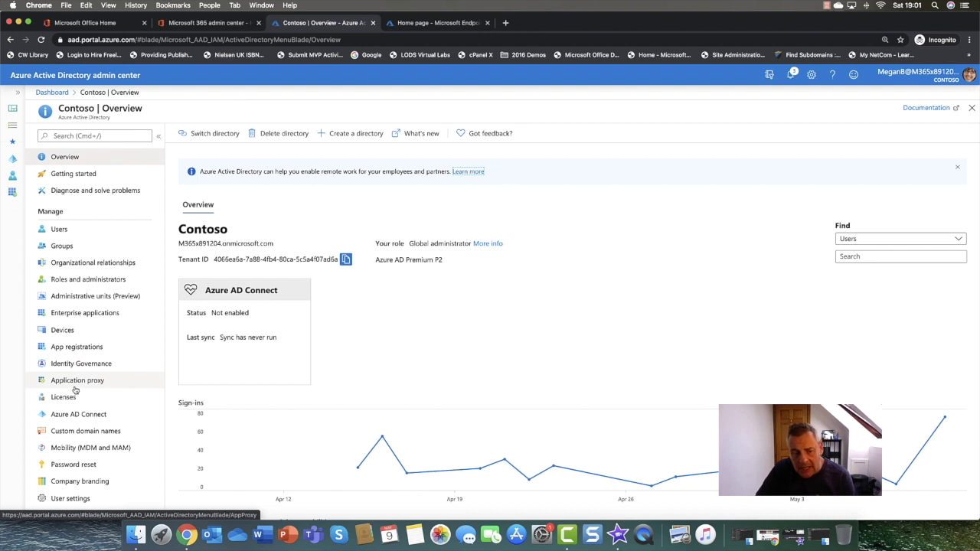
click(77, 381)
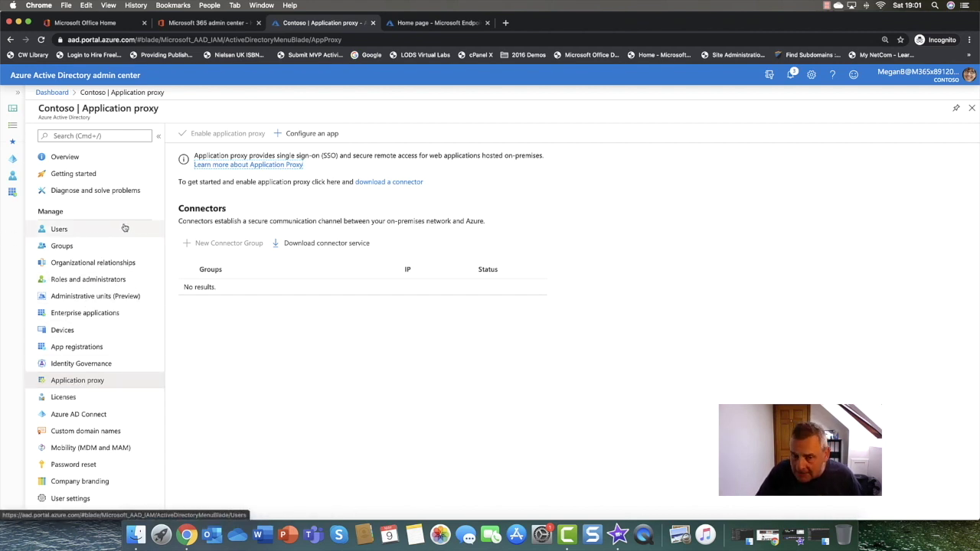
scroll(125, 227, down, 1)
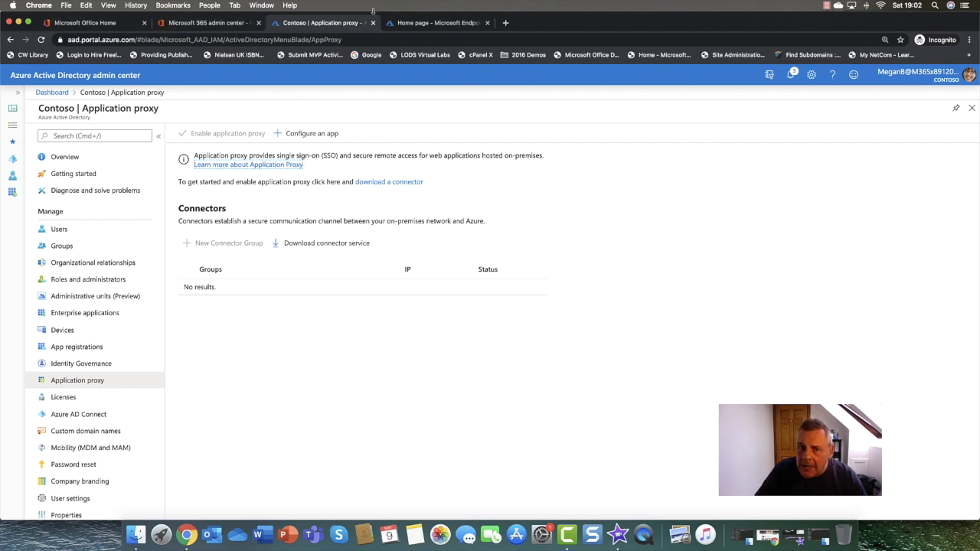
Switch to the Microsoft Endpoint Manager admin center and view the list of all managed apps
click(433, 24)
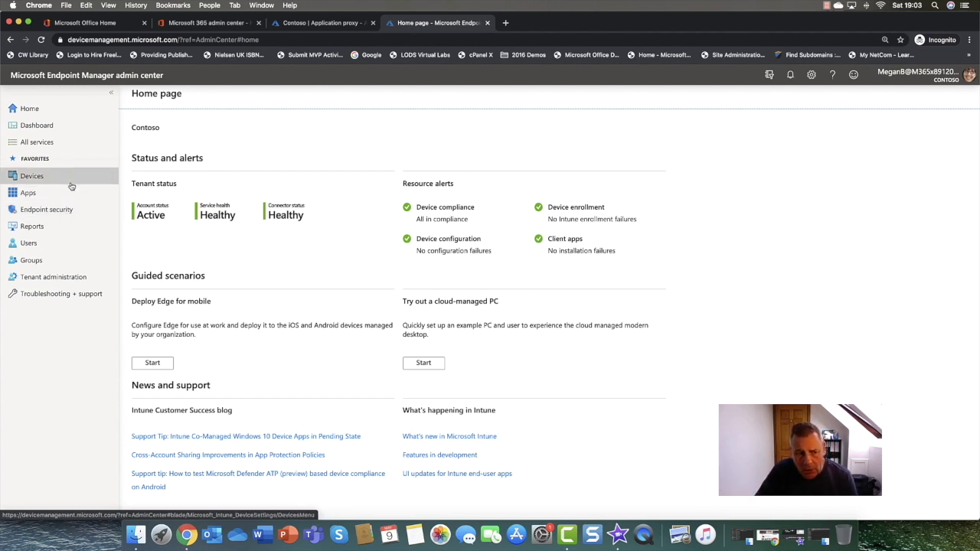
click(52, 194)
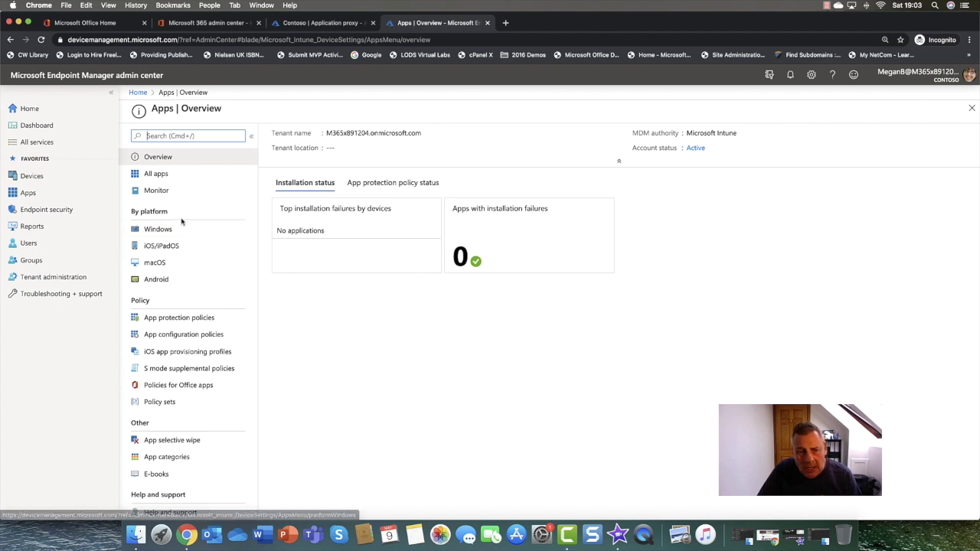
click(171, 177)
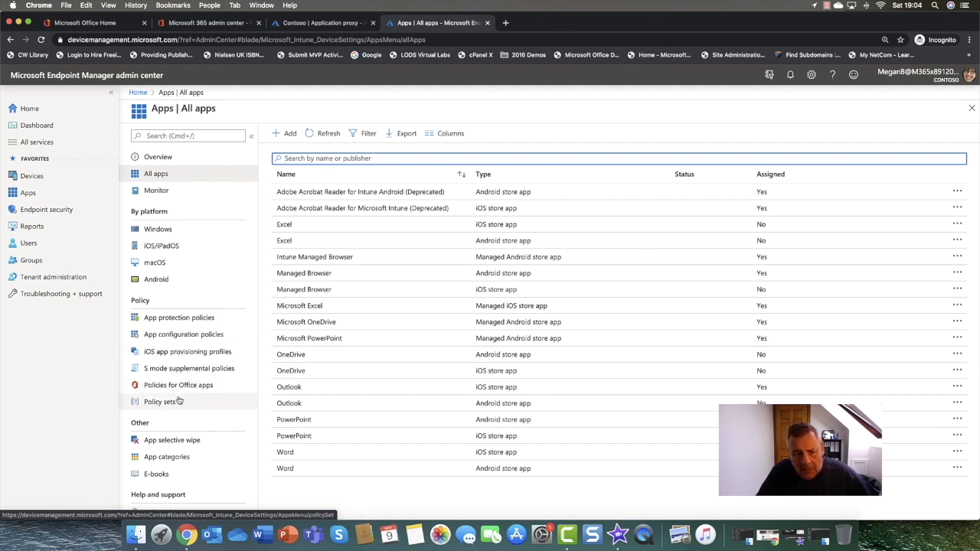
Open policy1 from the policies for Office apps and check its assignment and assigned group
click(178, 388)
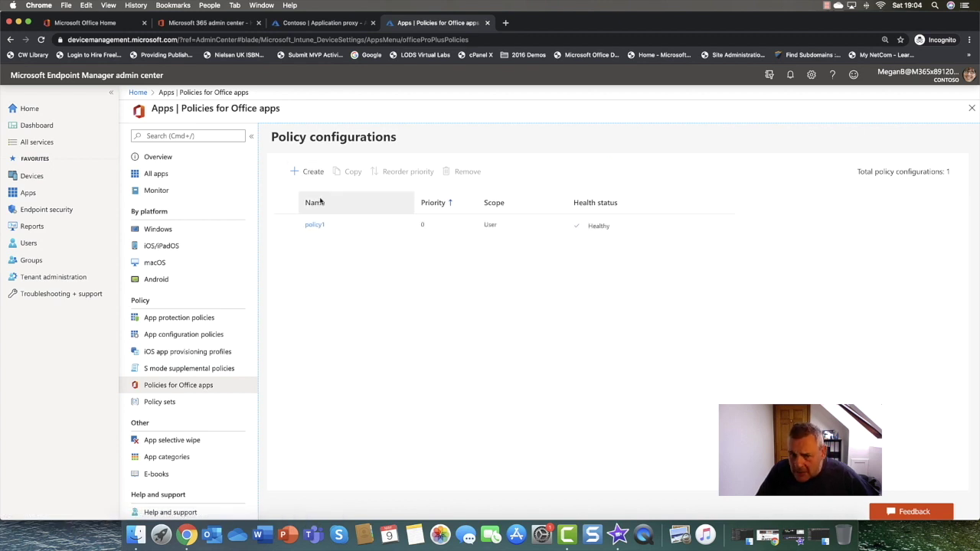
click(314, 225)
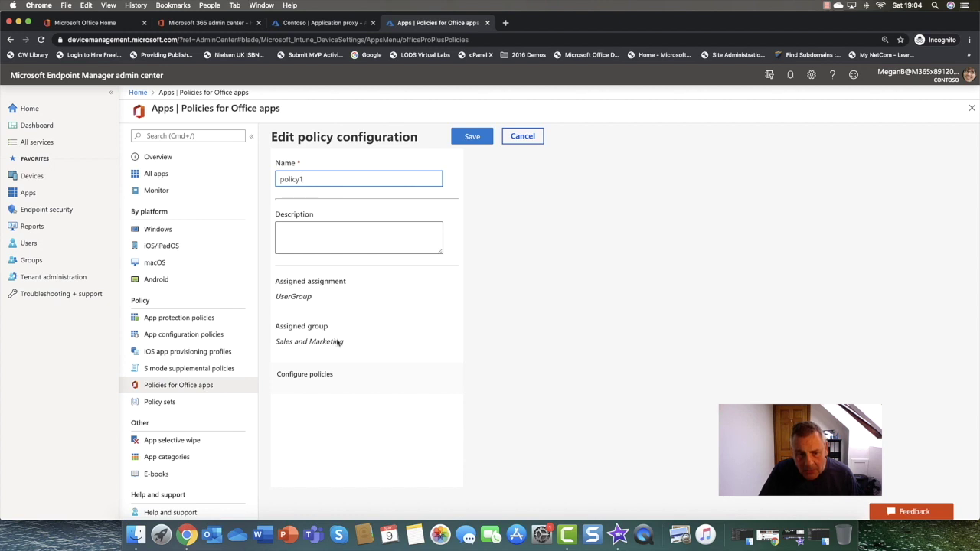
click(327, 345)
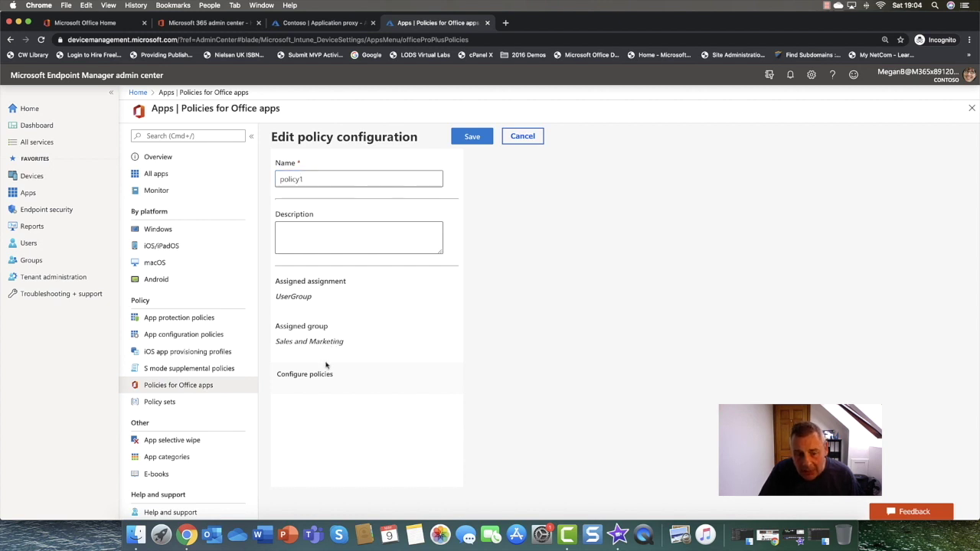